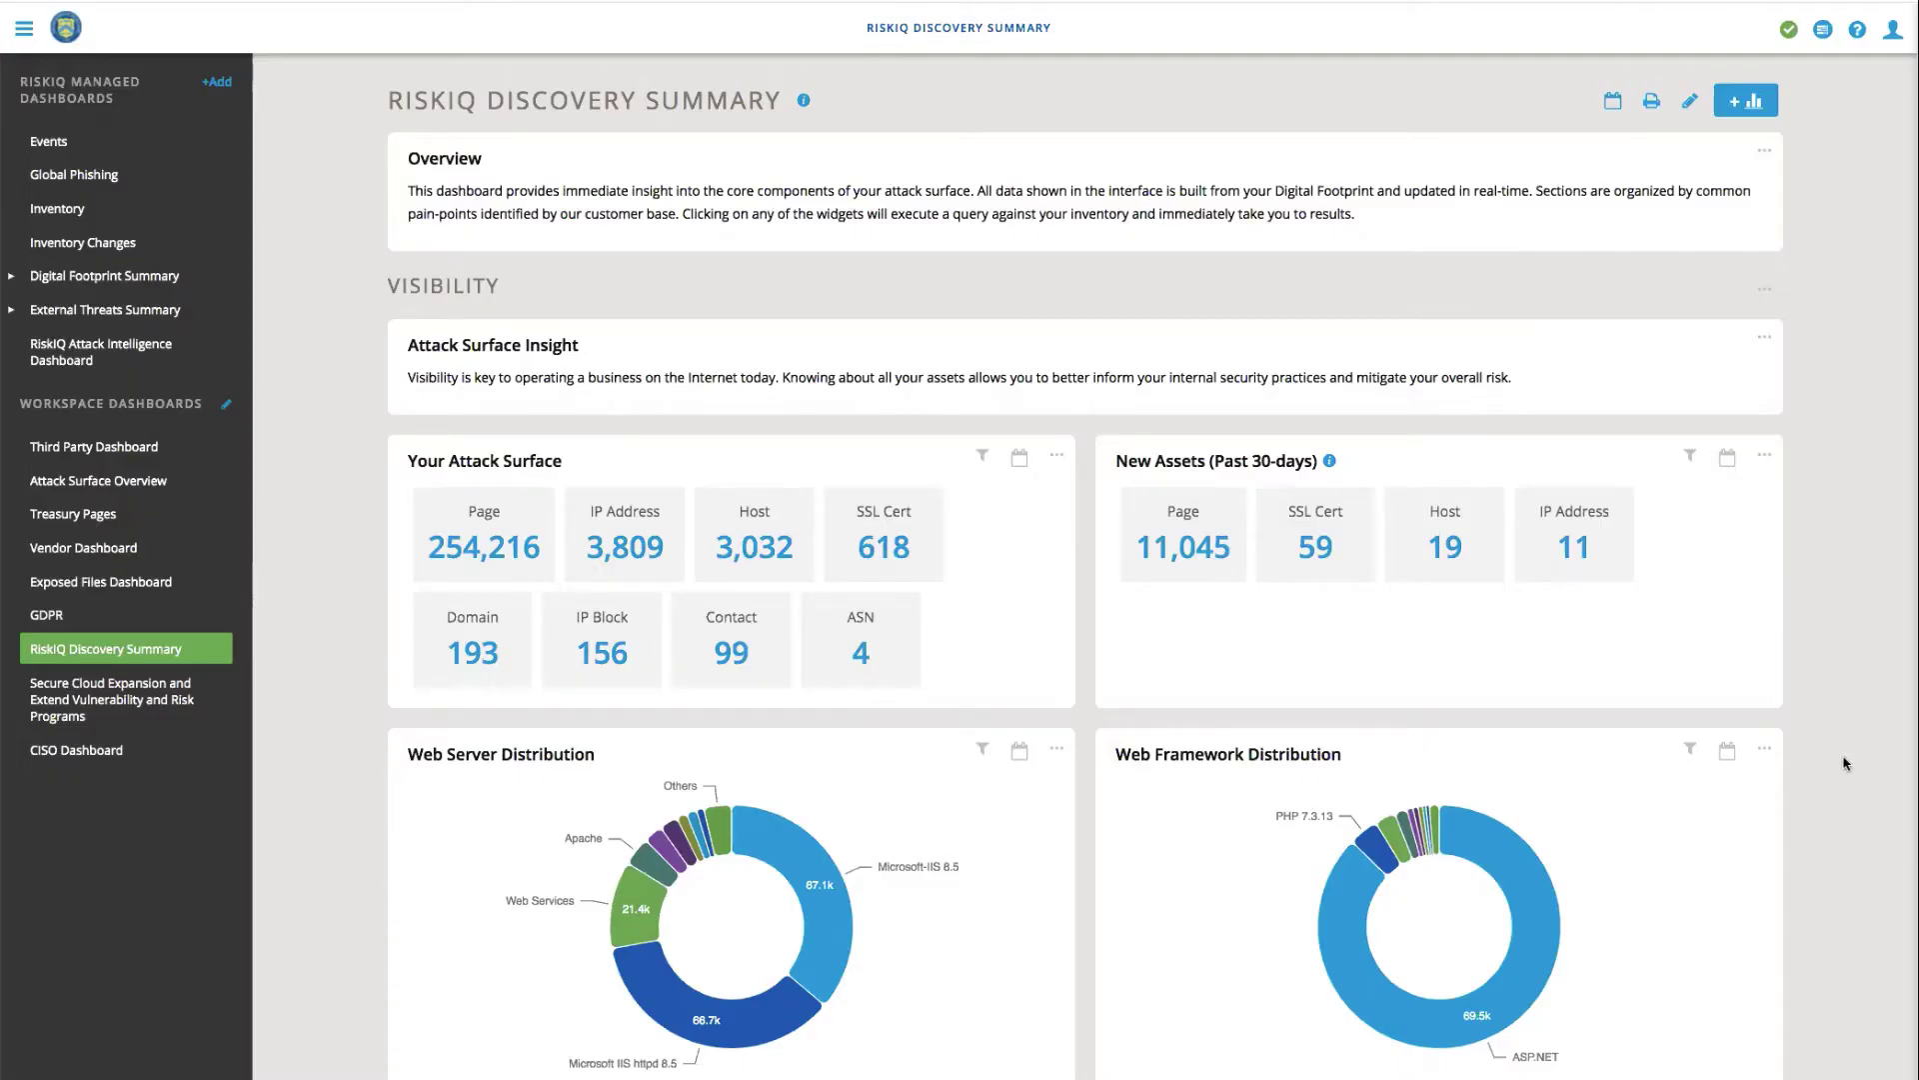
- Scroll the Discovery Summary past the attack-surface counts to the Data Storage, Network Services and Remote Access charts
{"action": "scroll", "coordinate": [1845, 763], "scroll_direction": "down", "scroll_amount": 1}
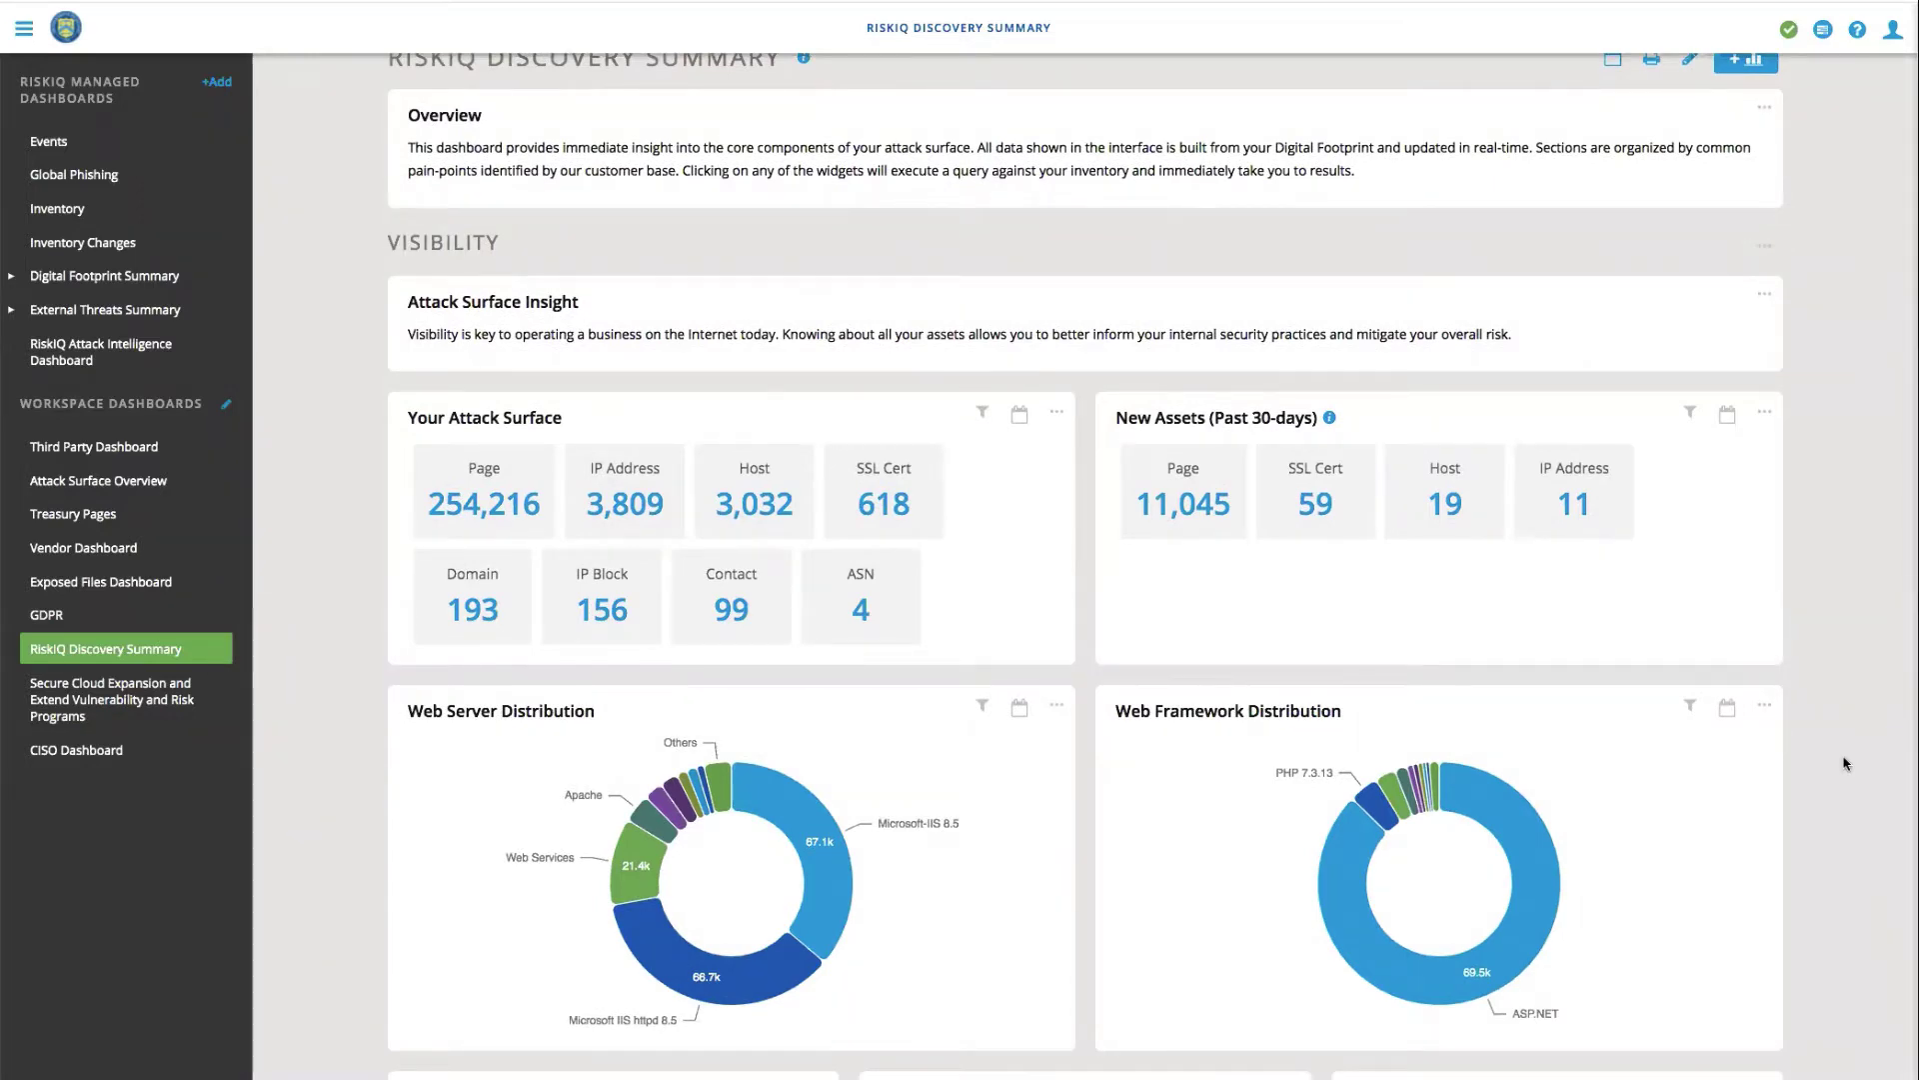
{"action": "scroll", "coordinate": [1835, 708], "scroll_direction": "down", "scroll_amount": 3}
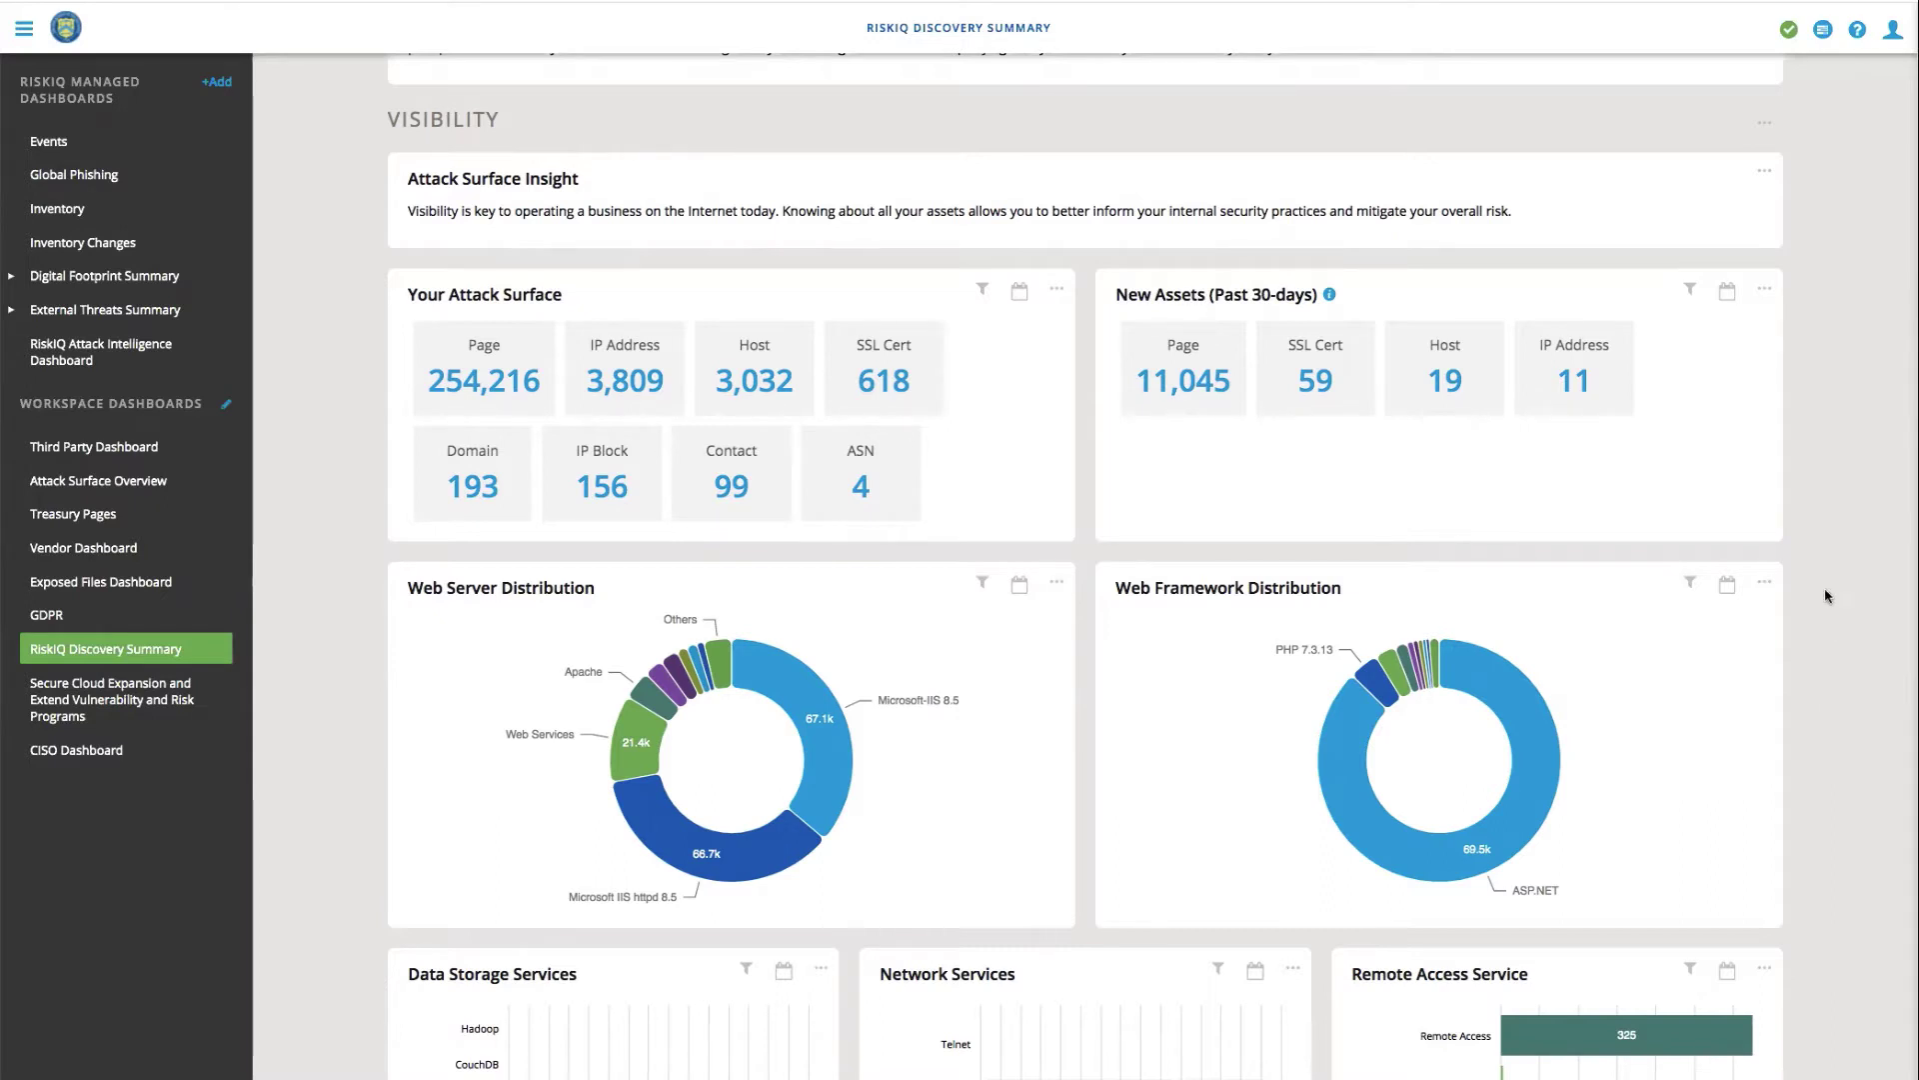
{"action": "scroll", "coordinate": [1826, 594], "scroll_direction": "down", "scroll_amount": 1}
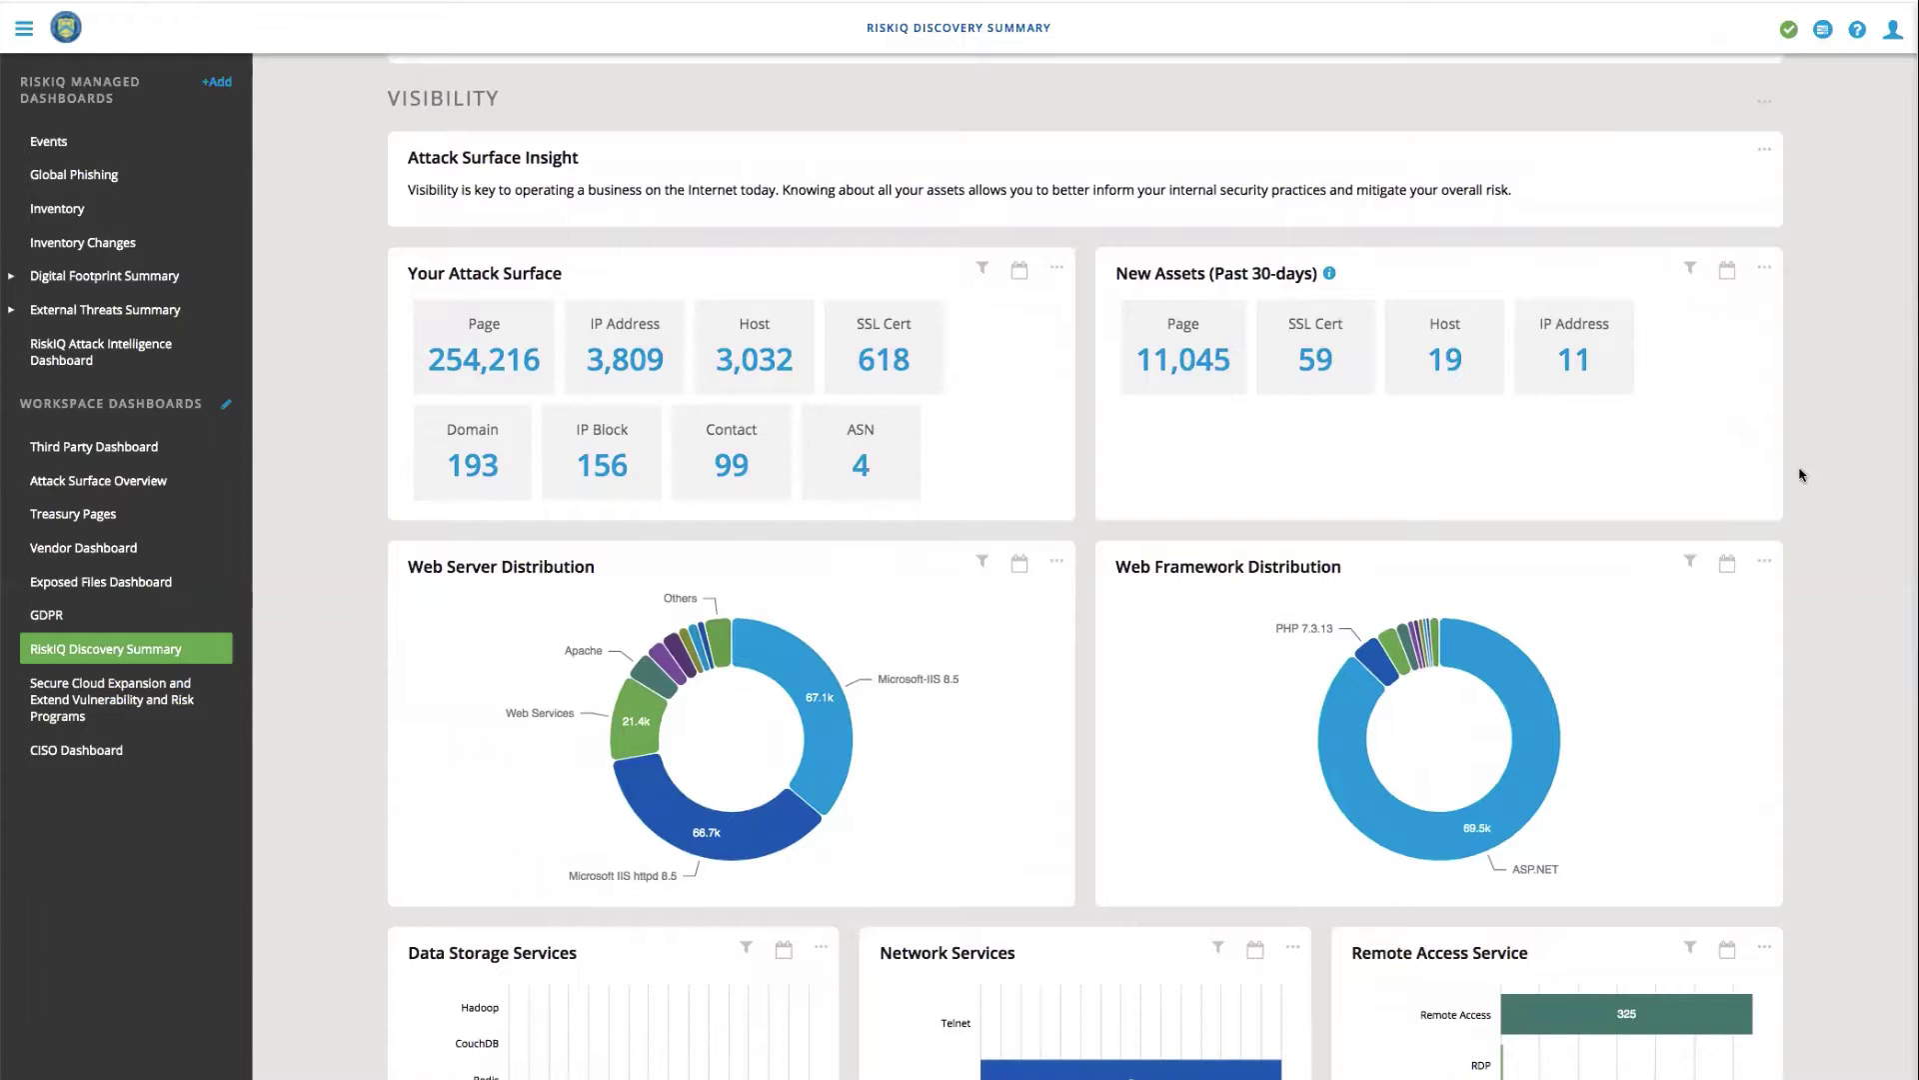
{"action": "scroll", "coordinate": [1821, 486], "scroll_direction": "down", "scroll_amount": 2}
{"action": "scroll", "coordinate": [1821, 486], "scroll_direction": "down", "scroll_amount": 4}
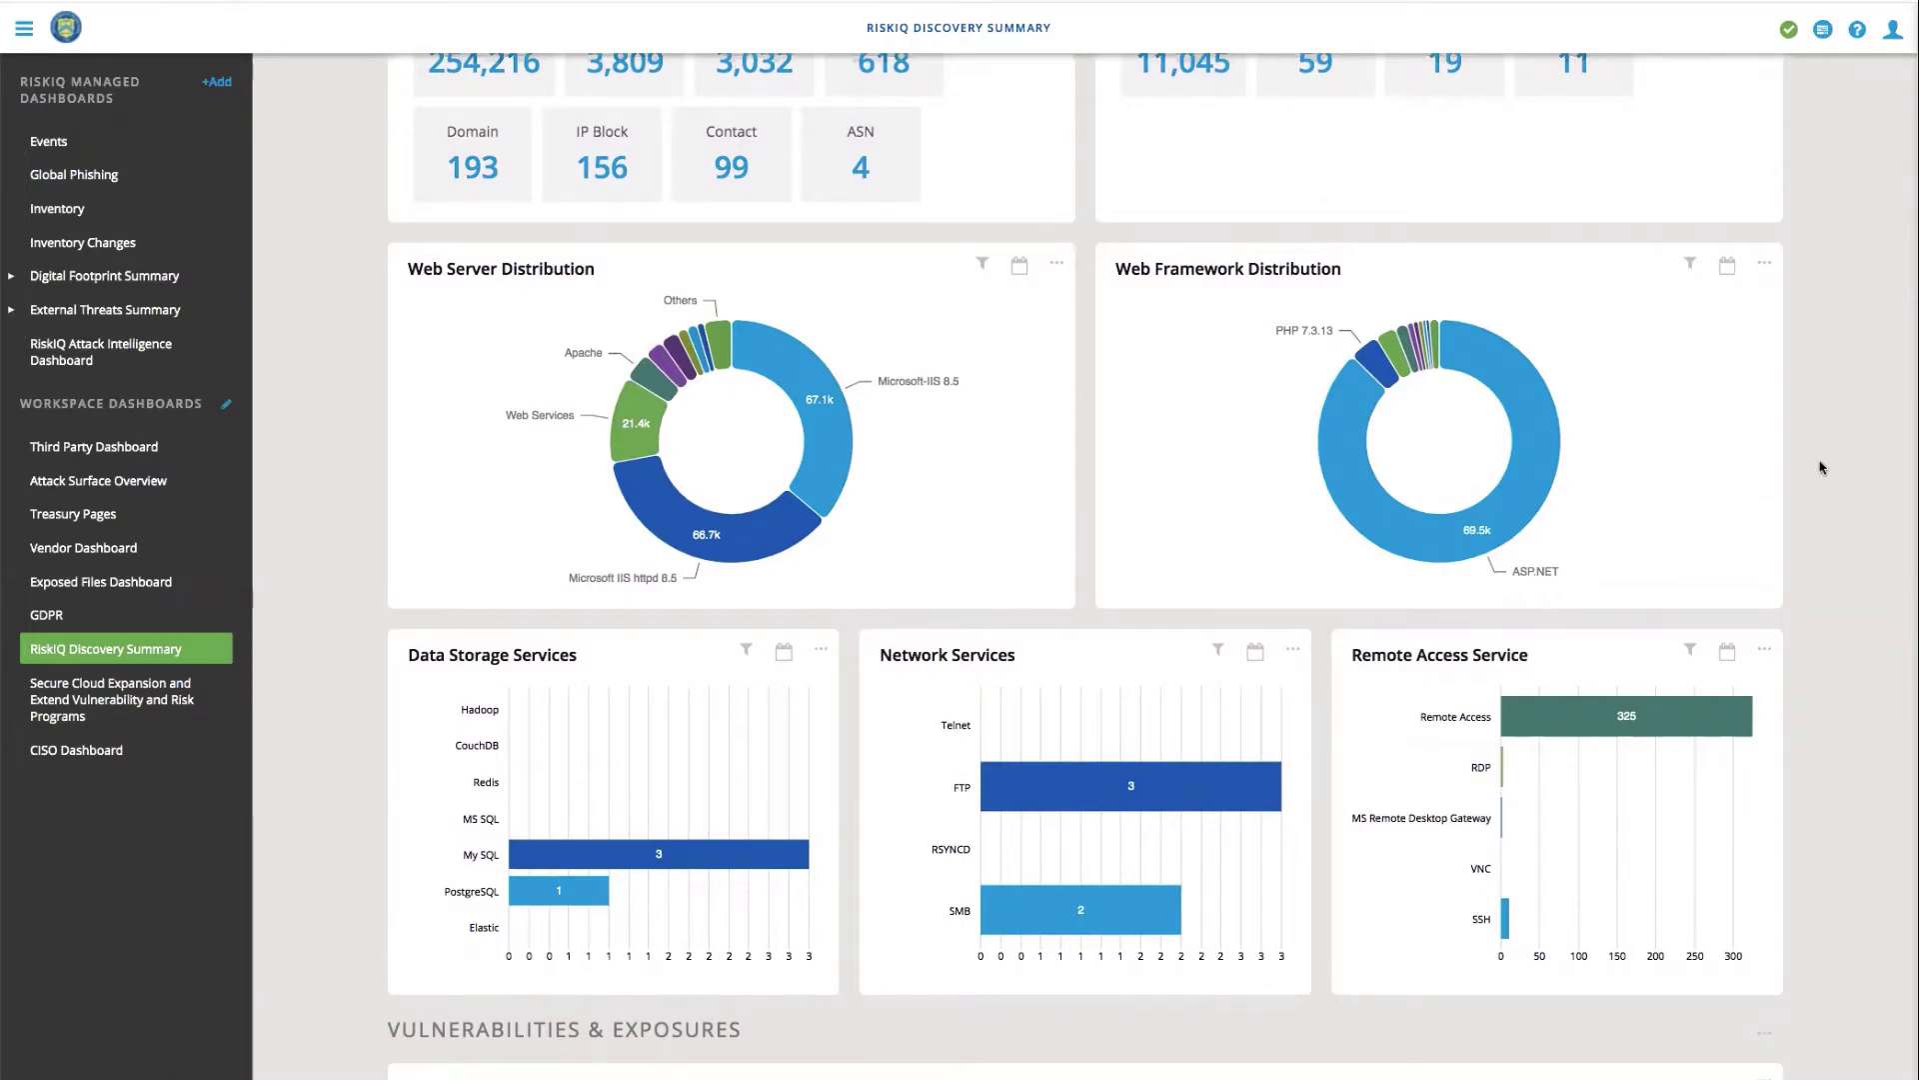
- Scroll on to Targeted Technology, the CVSS Distribution and the High Risk Document Exposures charts
{"action": "scroll", "coordinate": [1821, 467], "scroll_direction": "down", "scroll_amount": 5}
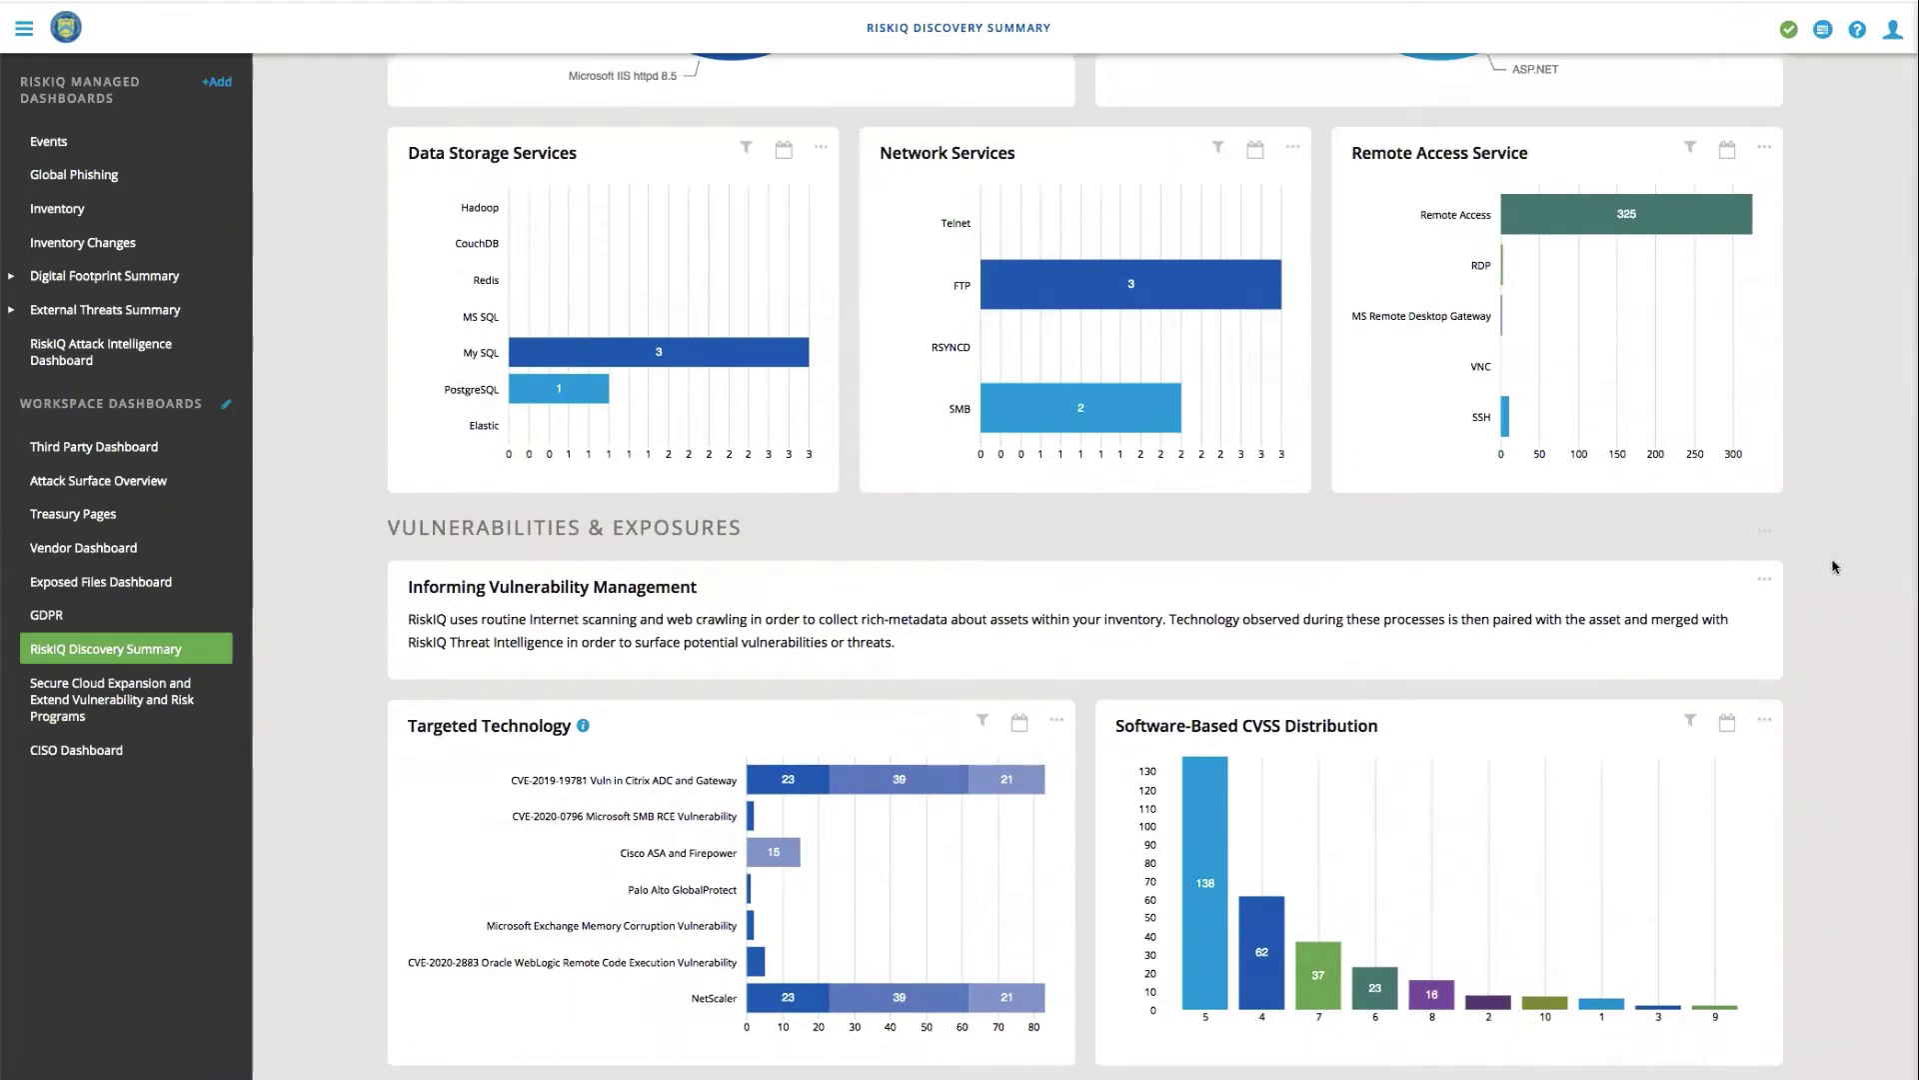
{"action": "scroll", "coordinate": [1834, 567], "scroll_direction": "down", "scroll_amount": 3}
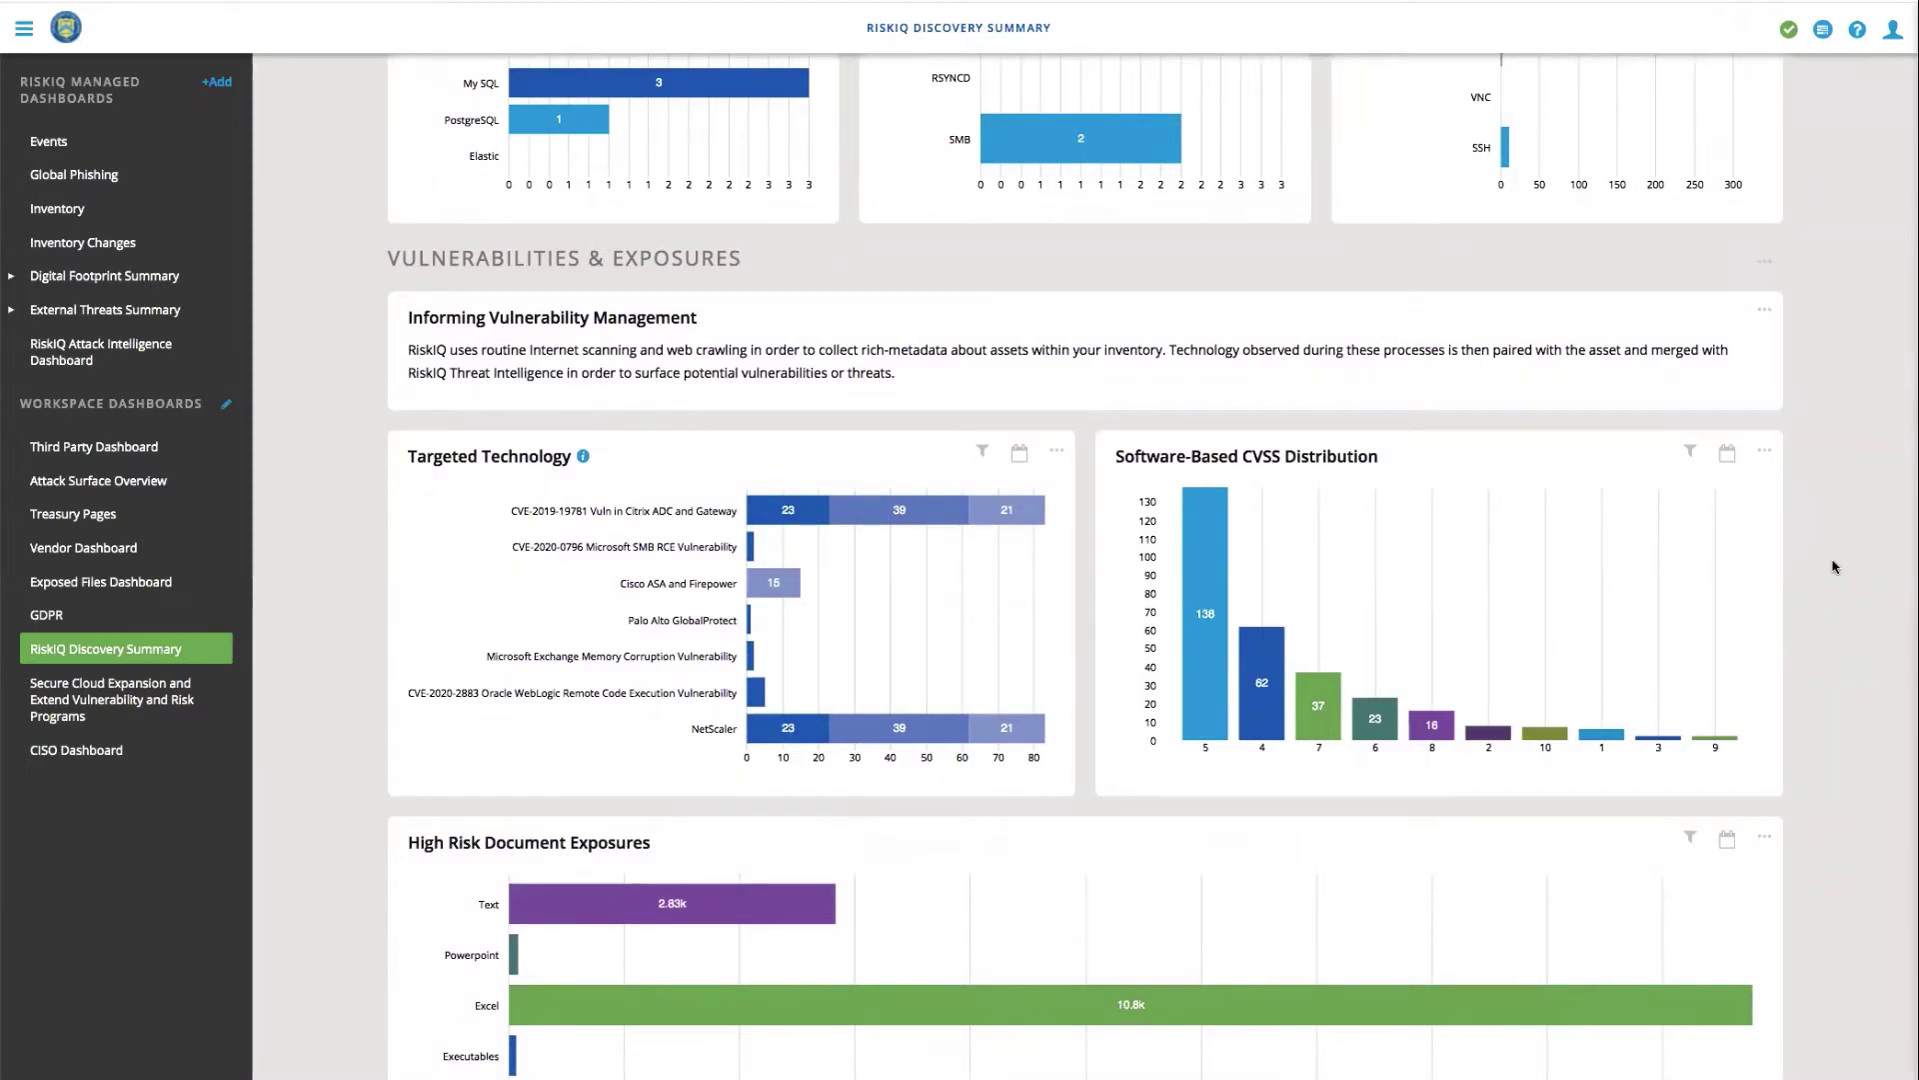
{"action": "scroll", "coordinate": [1834, 567], "scroll_direction": "down", "scroll_amount": 2}
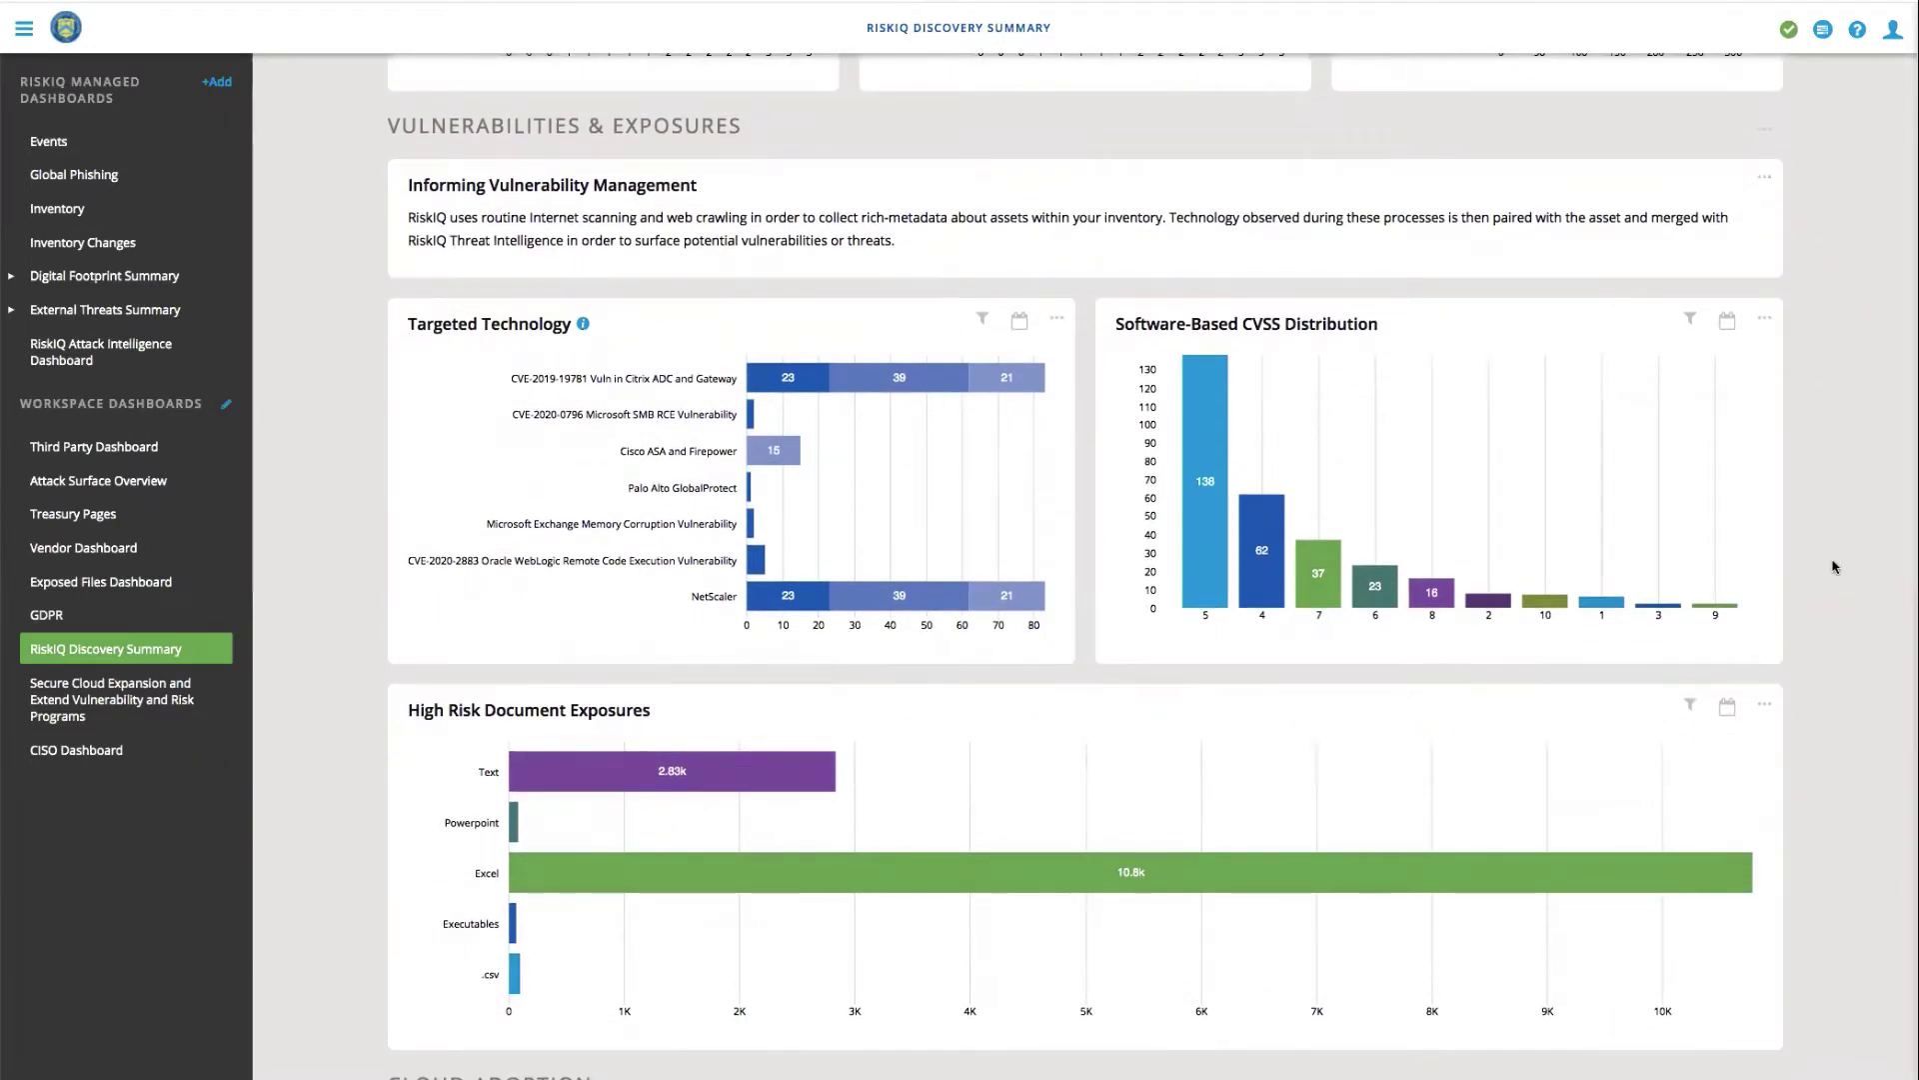
{"action": "scroll", "coordinate": [1835, 567], "scroll_direction": "down", "scroll_amount": 1}
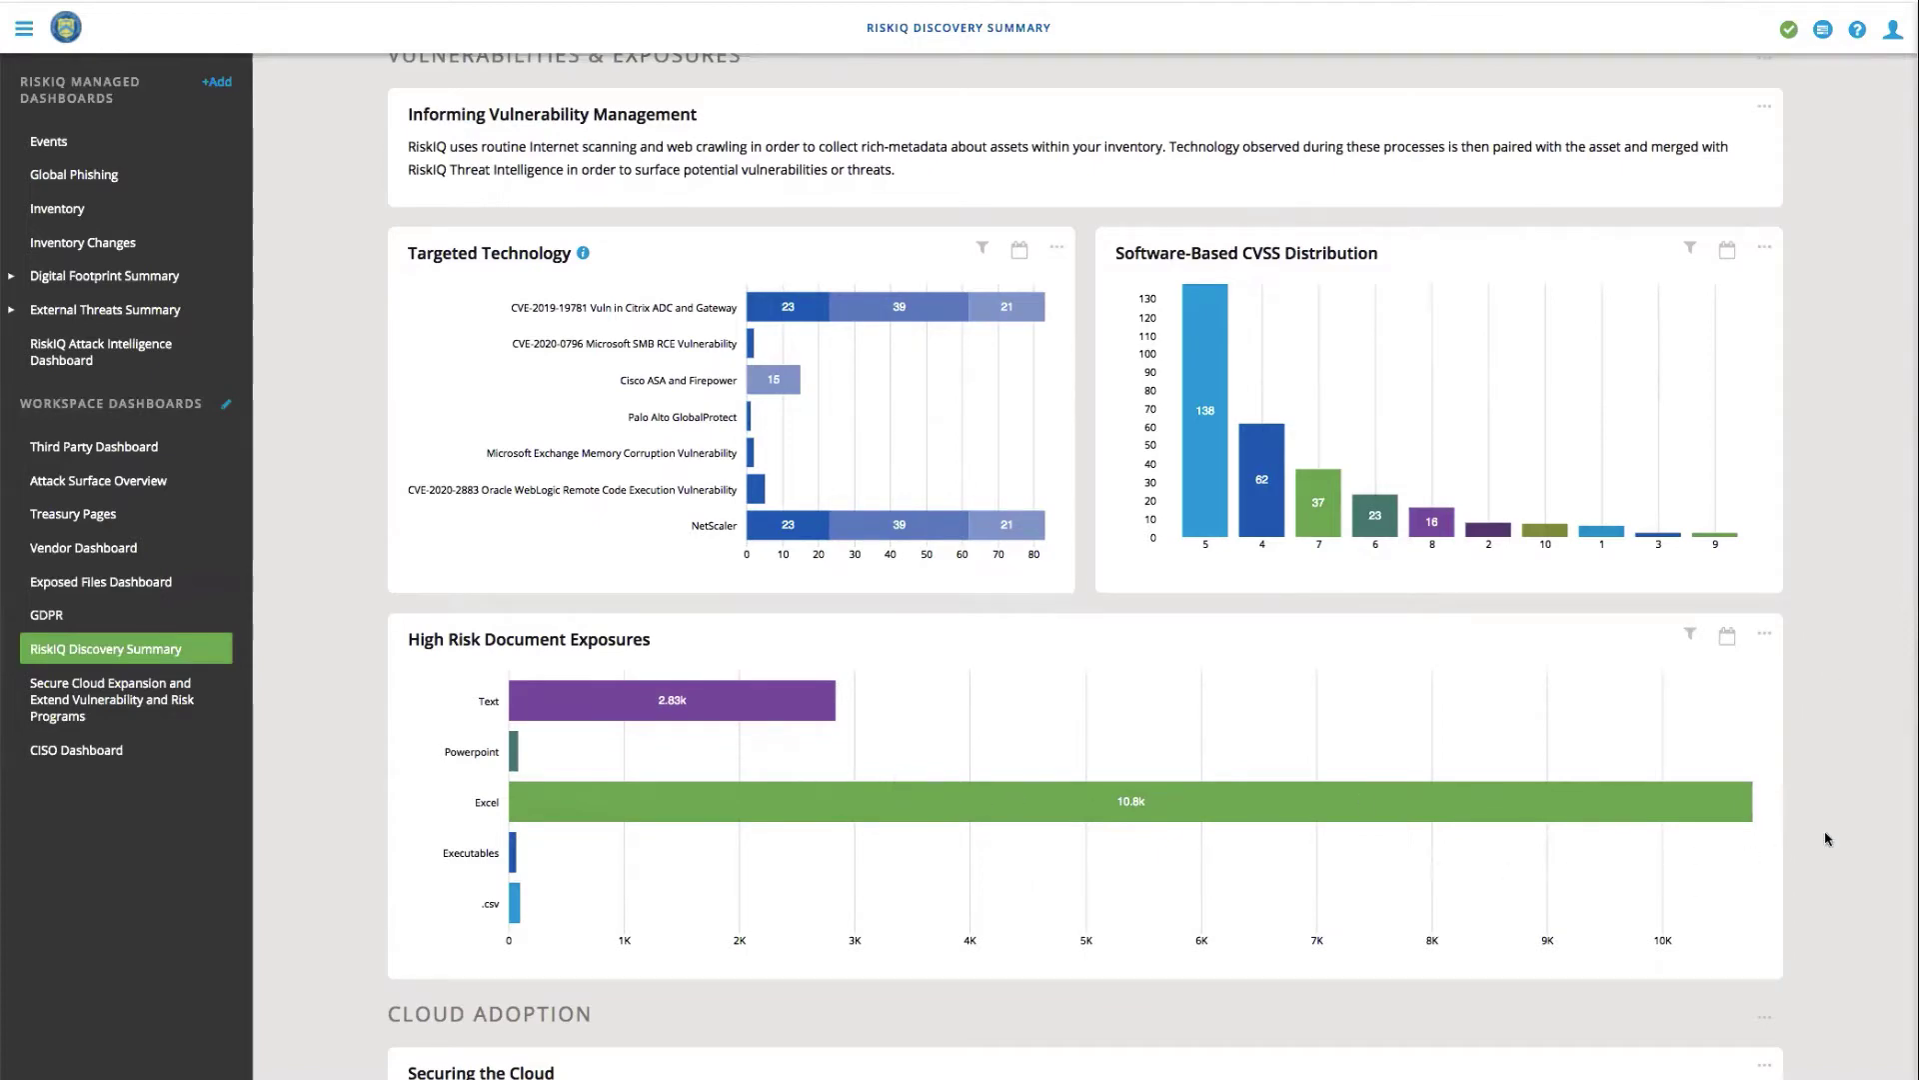
- Scroll past Cloud Adoption and the cloud donuts to the Risk & Compliance login, deprecated-technology and IT Hygiene widgets
{"action": "scroll", "coordinate": [1828, 838], "scroll_direction": "down", "scroll_amount": 1}
{"action": "scroll", "coordinate": [1827, 838], "scroll_direction": "down", "scroll_amount": 5}
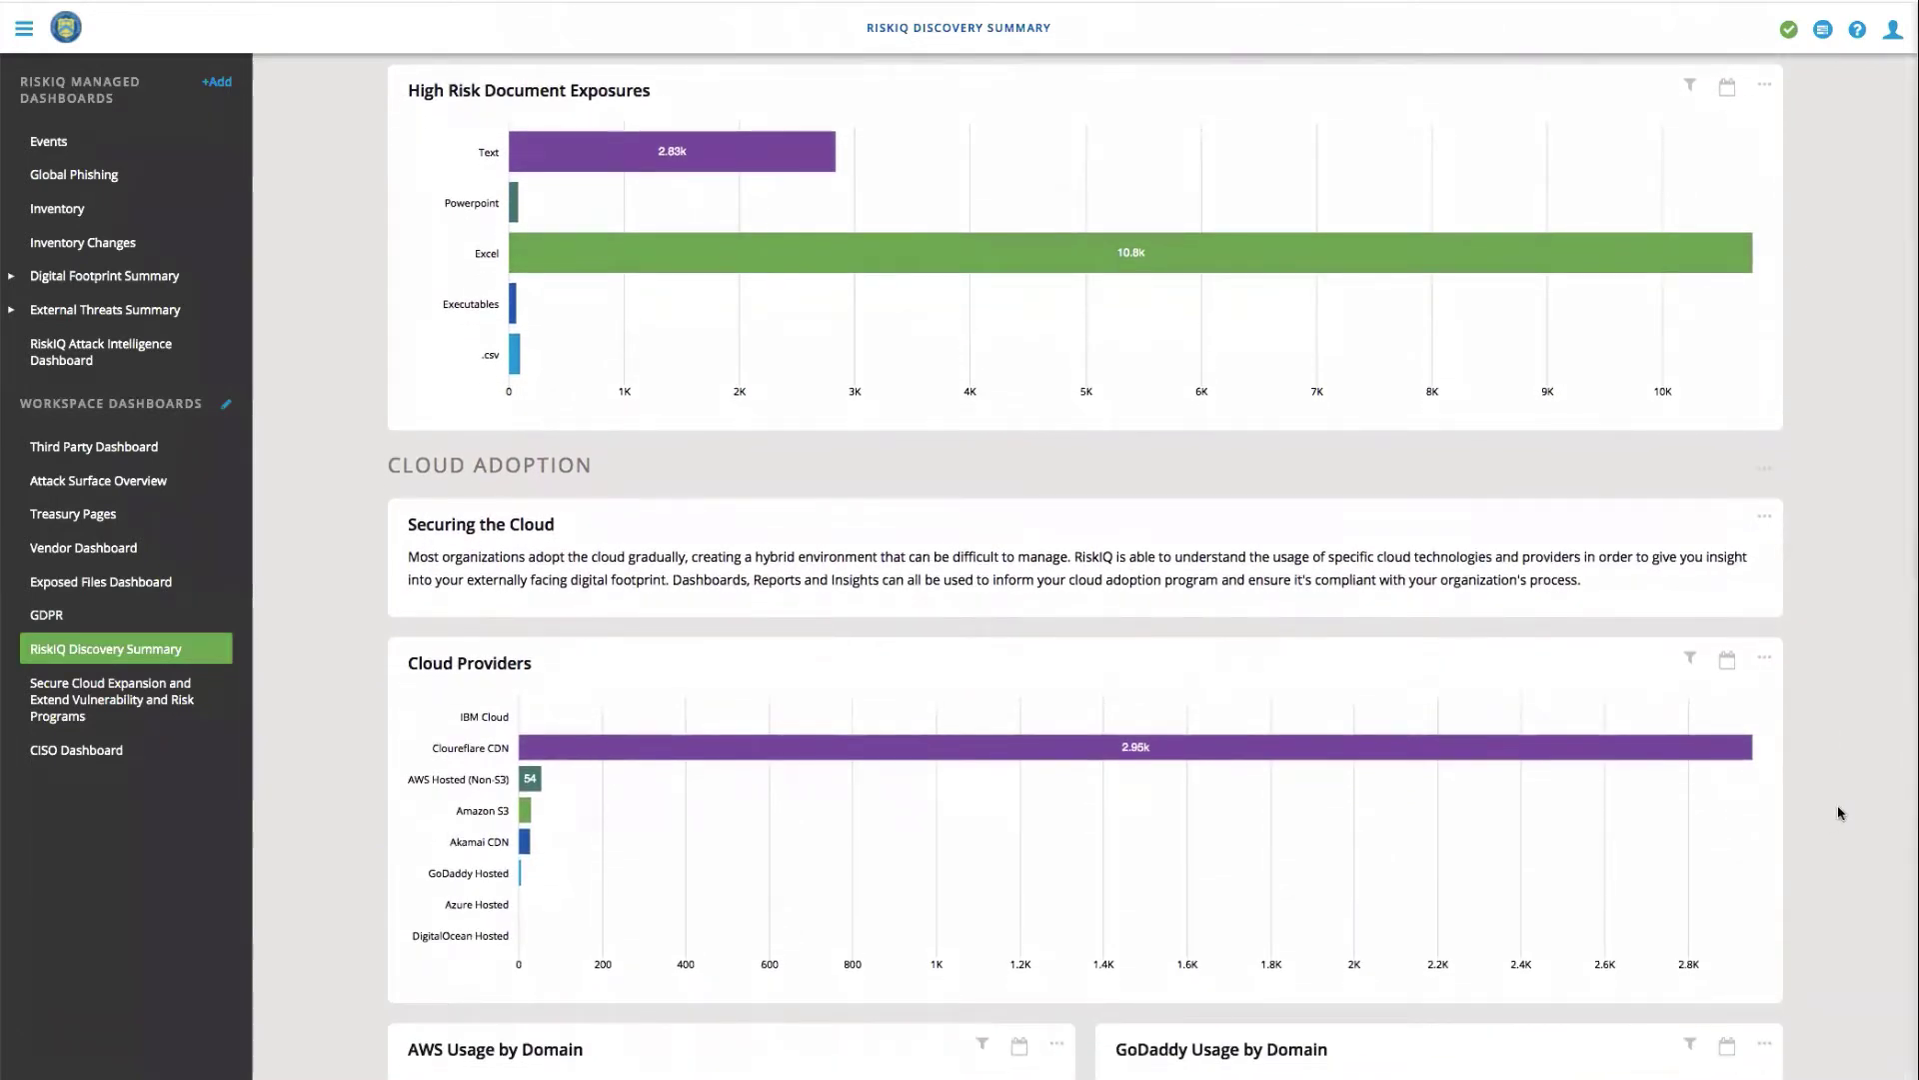
{"action": "scroll", "coordinate": [1837, 816], "scroll_direction": "down", "scroll_amount": 1}
{"action": "scroll", "coordinate": [1839, 813], "scroll_direction": "down", "scroll_amount": 2}
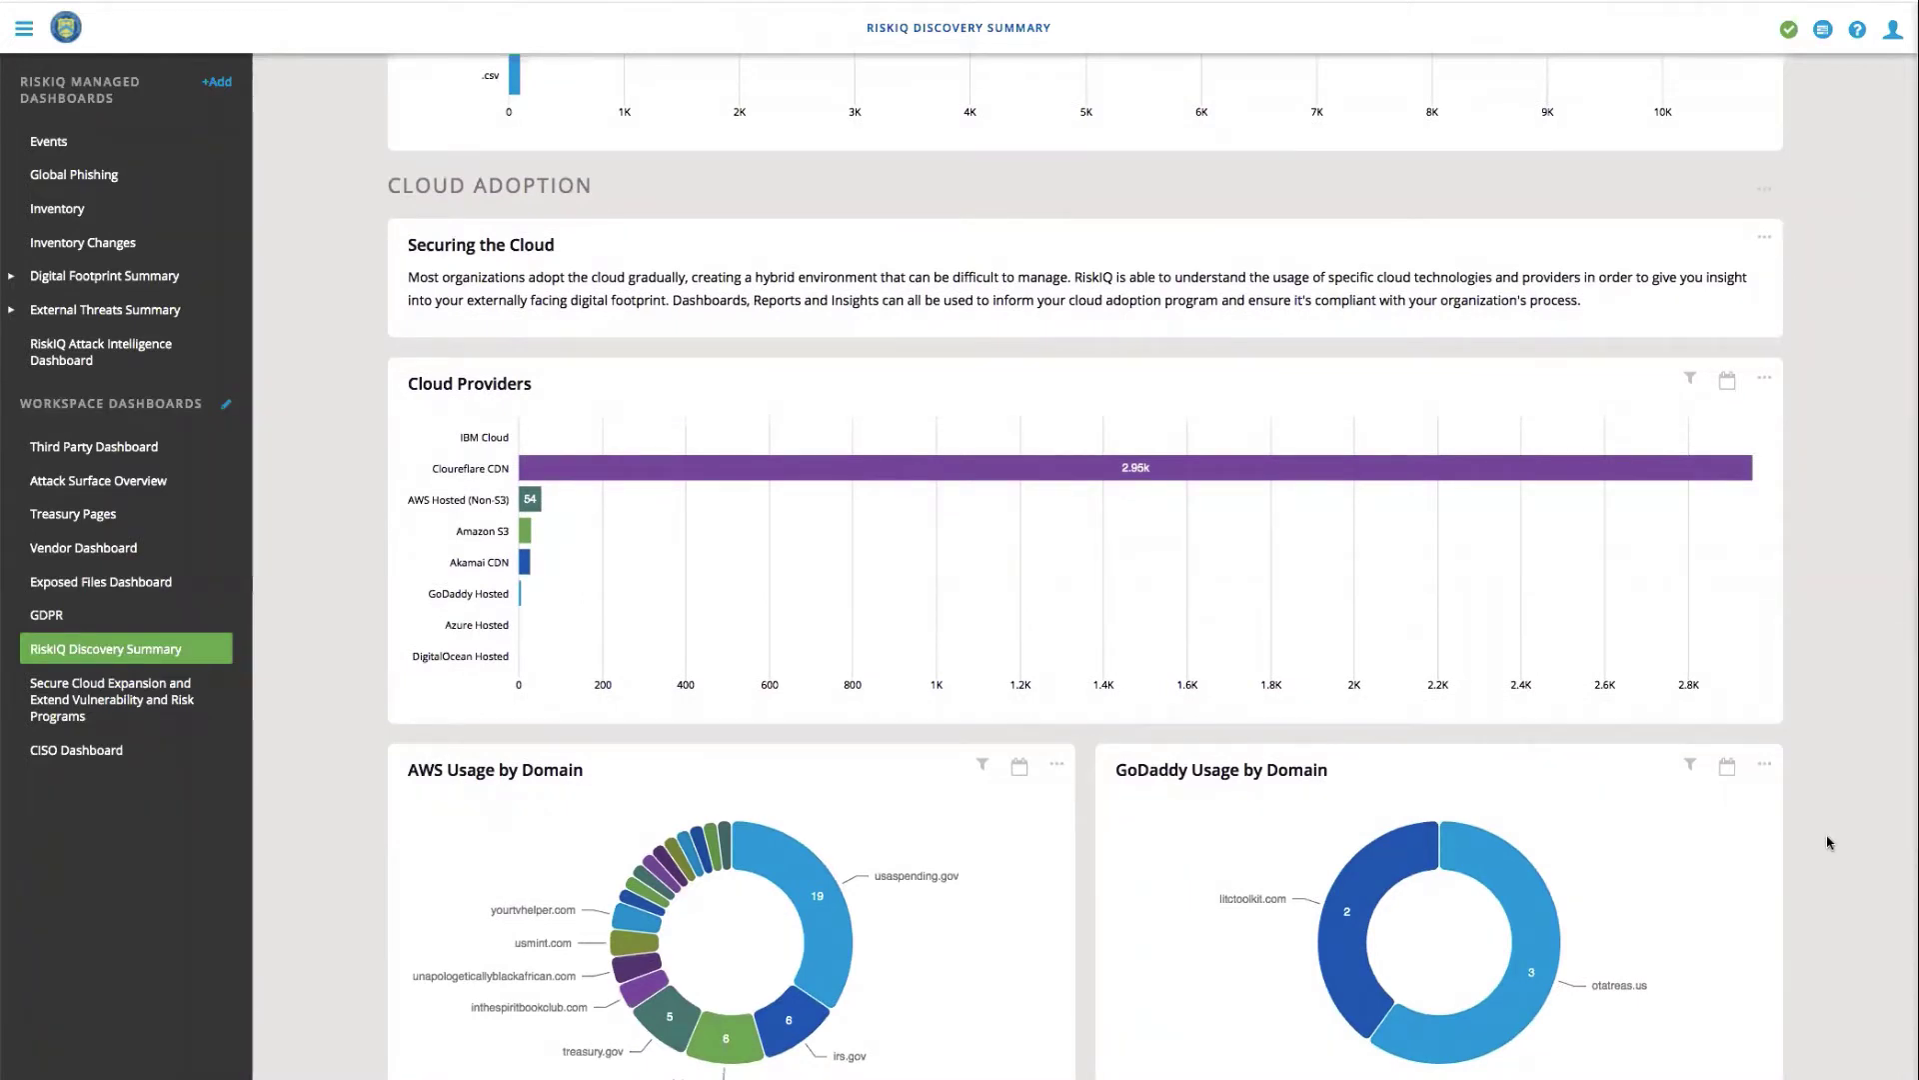
{"action": "scroll", "coordinate": [1828, 795], "scroll_direction": "down", "scroll_amount": 1}
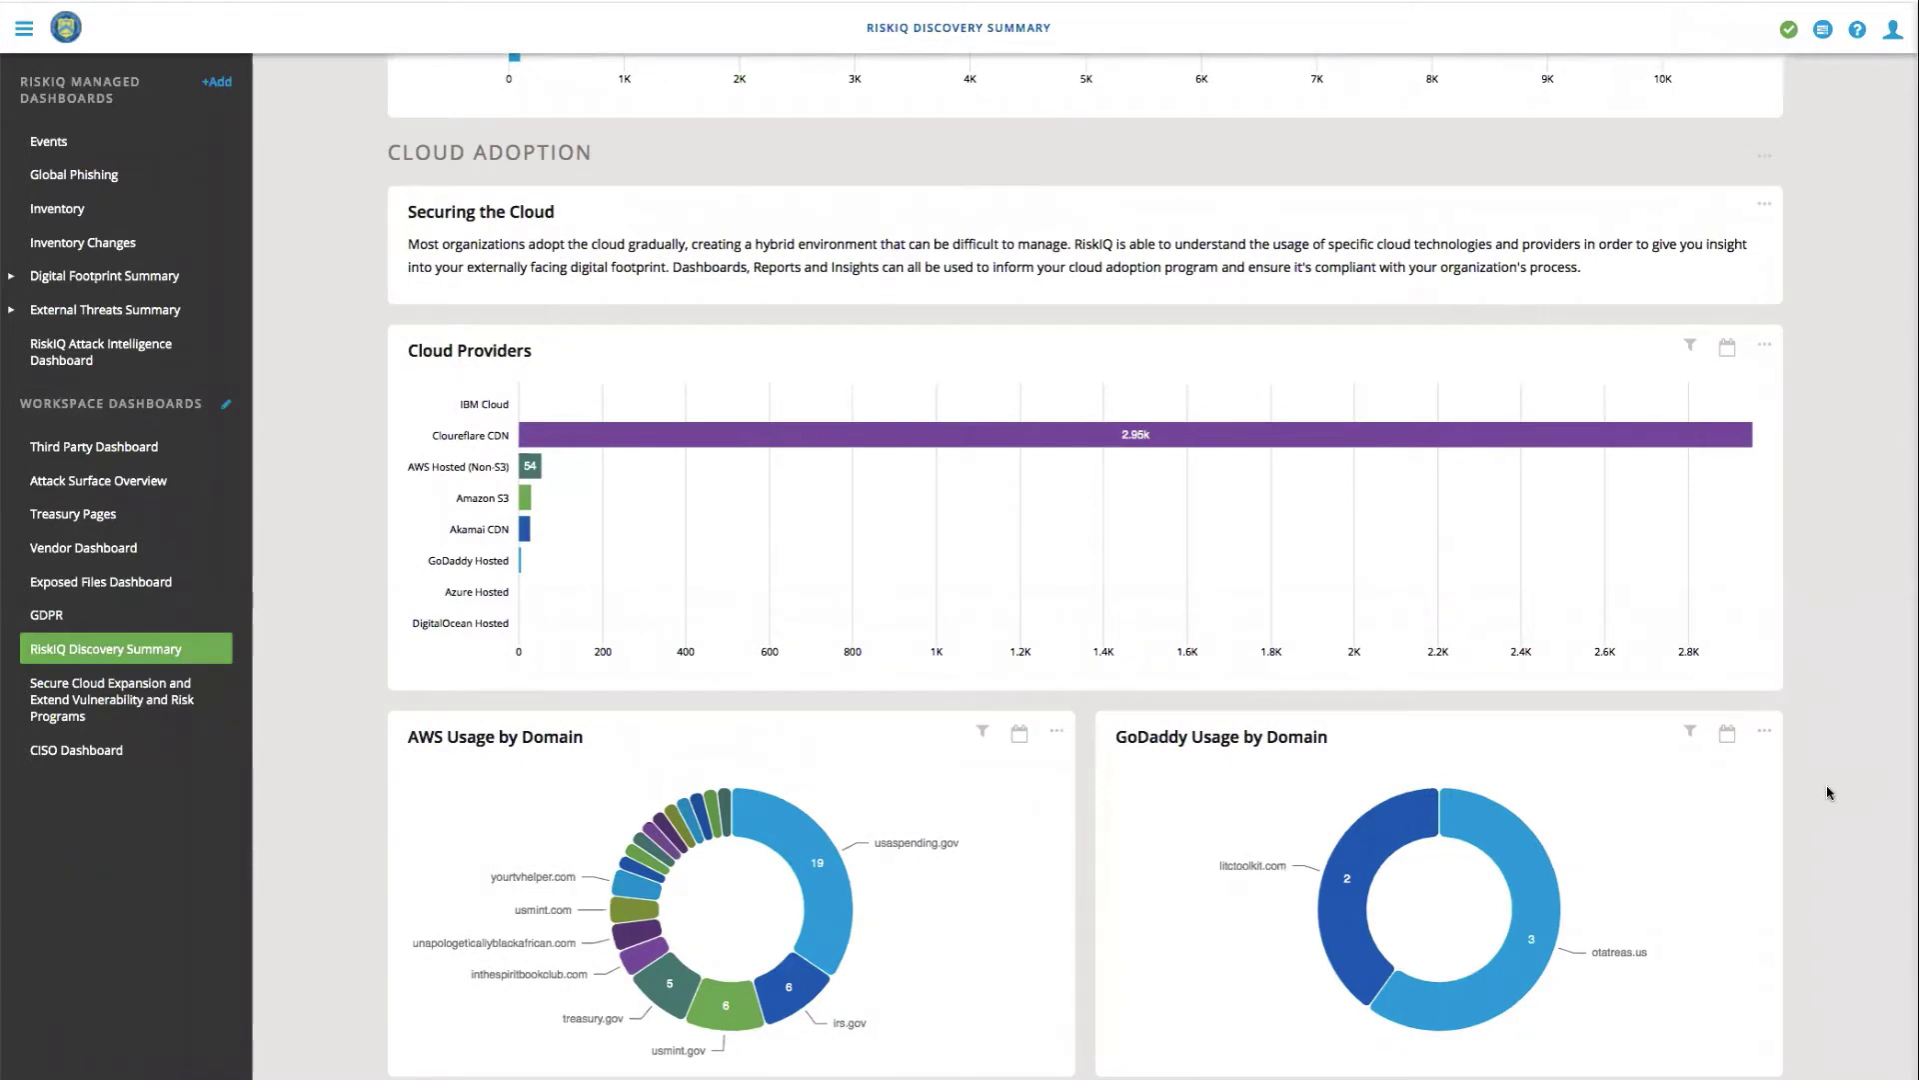
{"action": "scroll", "coordinate": [1827, 791], "scroll_direction": "down", "scroll_amount": 5}
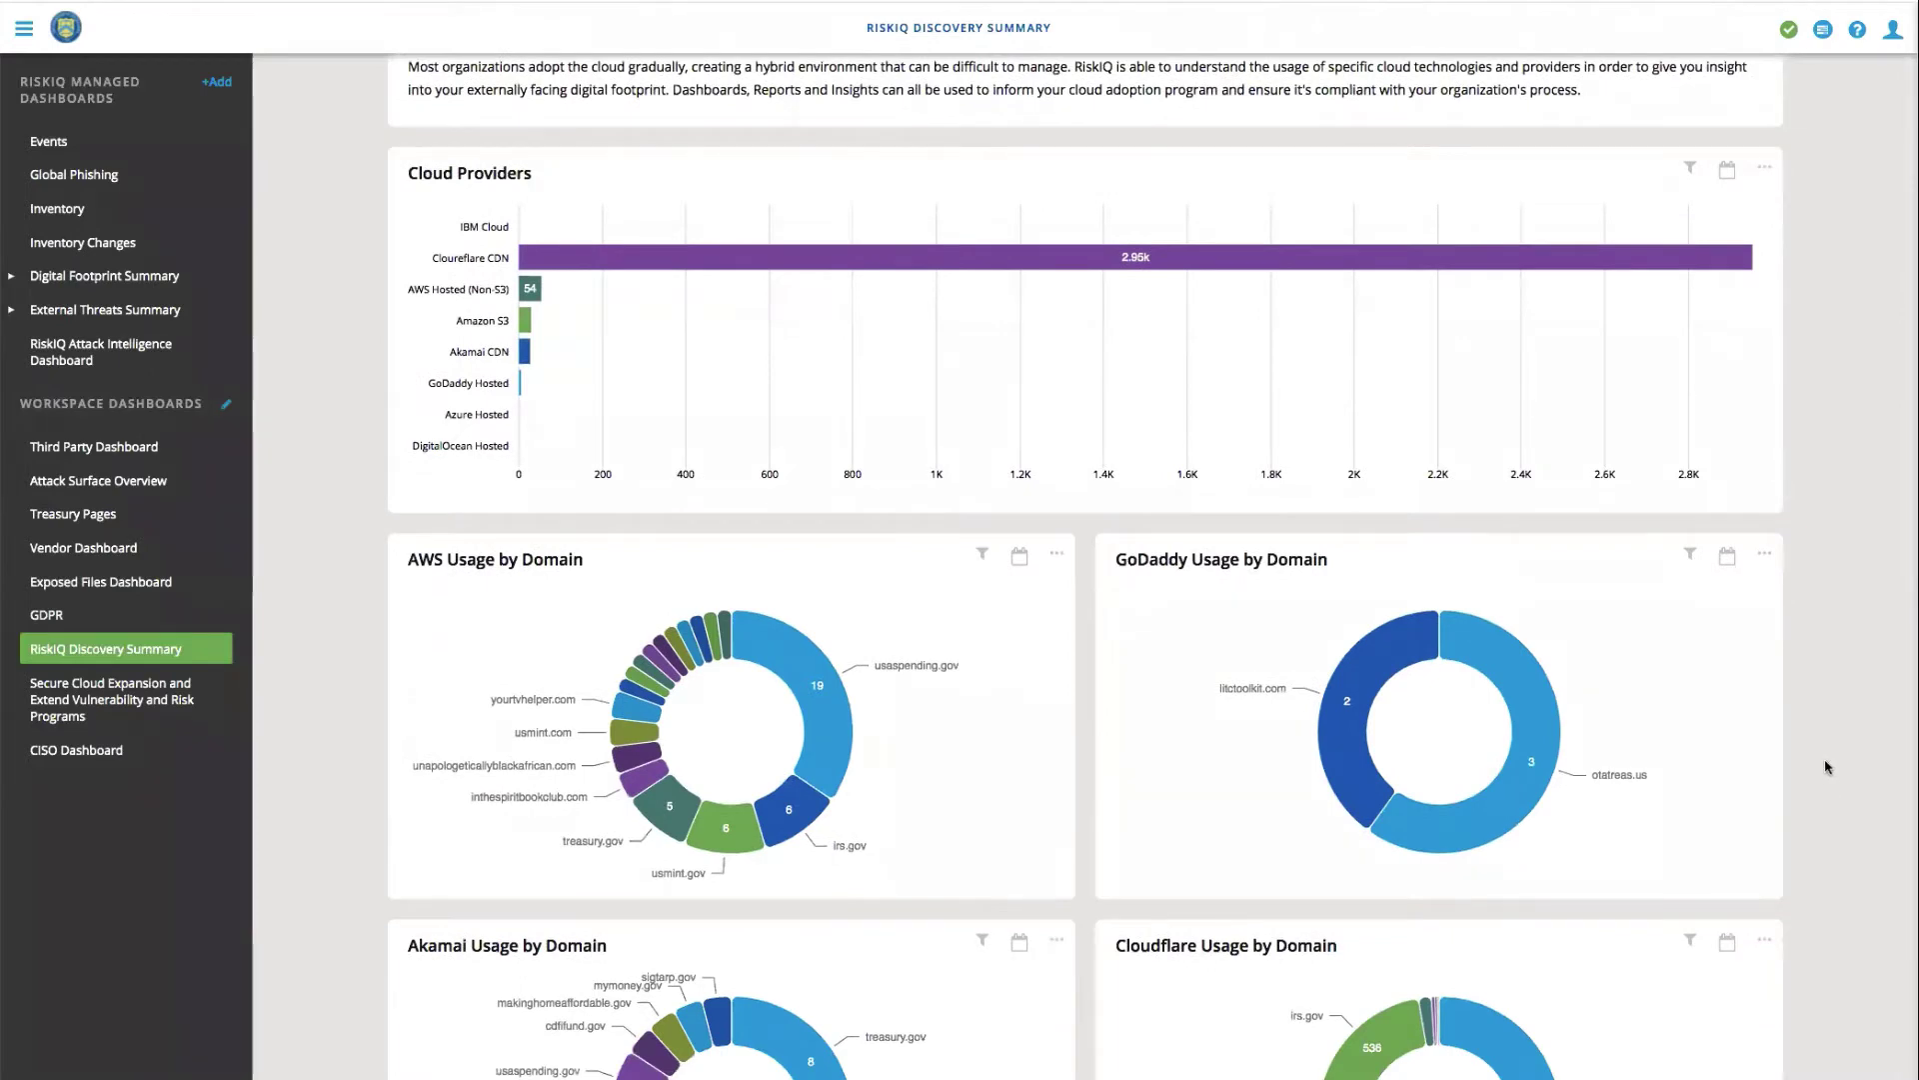
{"action": "scroll", "coordinate": [1827, 790], "scroll_direction": "down", "scroll_amount": 5}
- Scroll back to the service distribution charts to read the 325 Remote Access services
{"action": "scroll", "coordinate": [1828, 767], "scroll_direction": "down", "scroll_amount": 10}
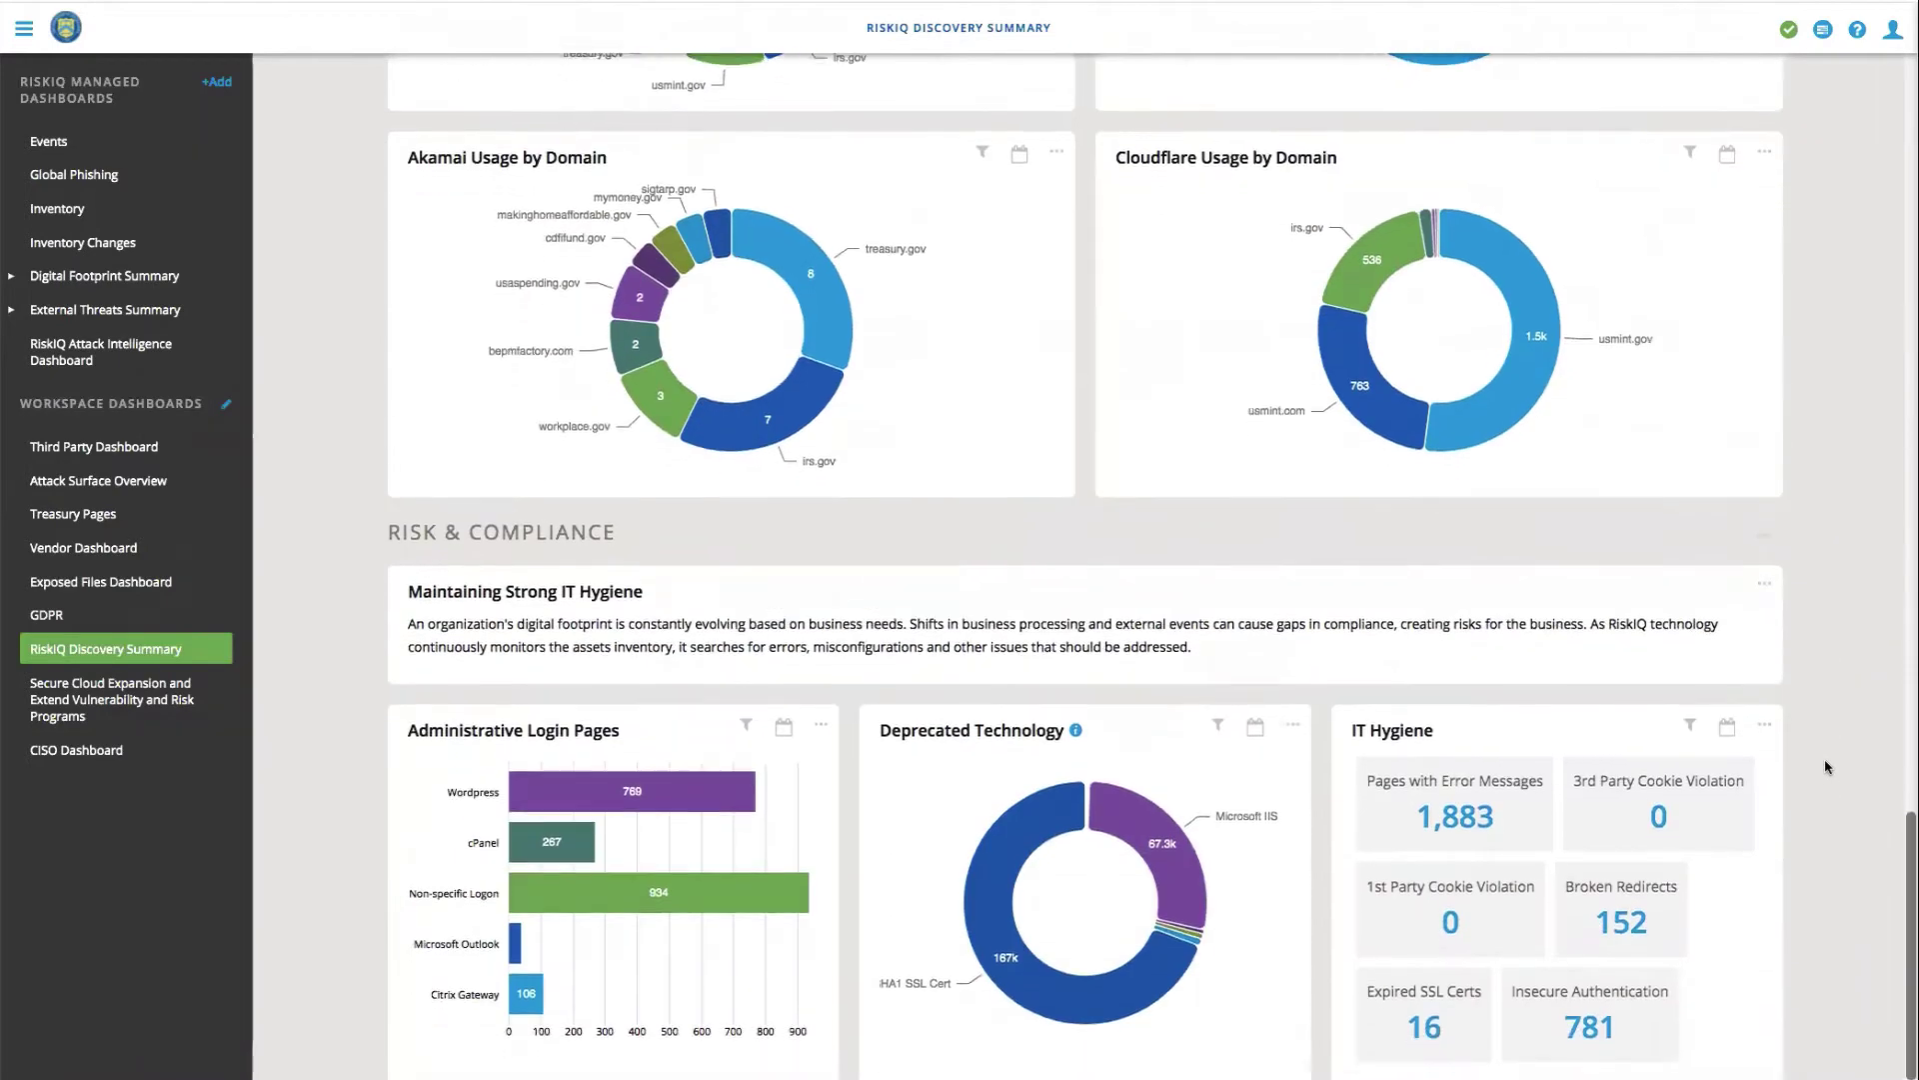
{"action": "scroll", "coordinate": [1828, 767], "scroll_direction": "down", "scroll_amount": 3}
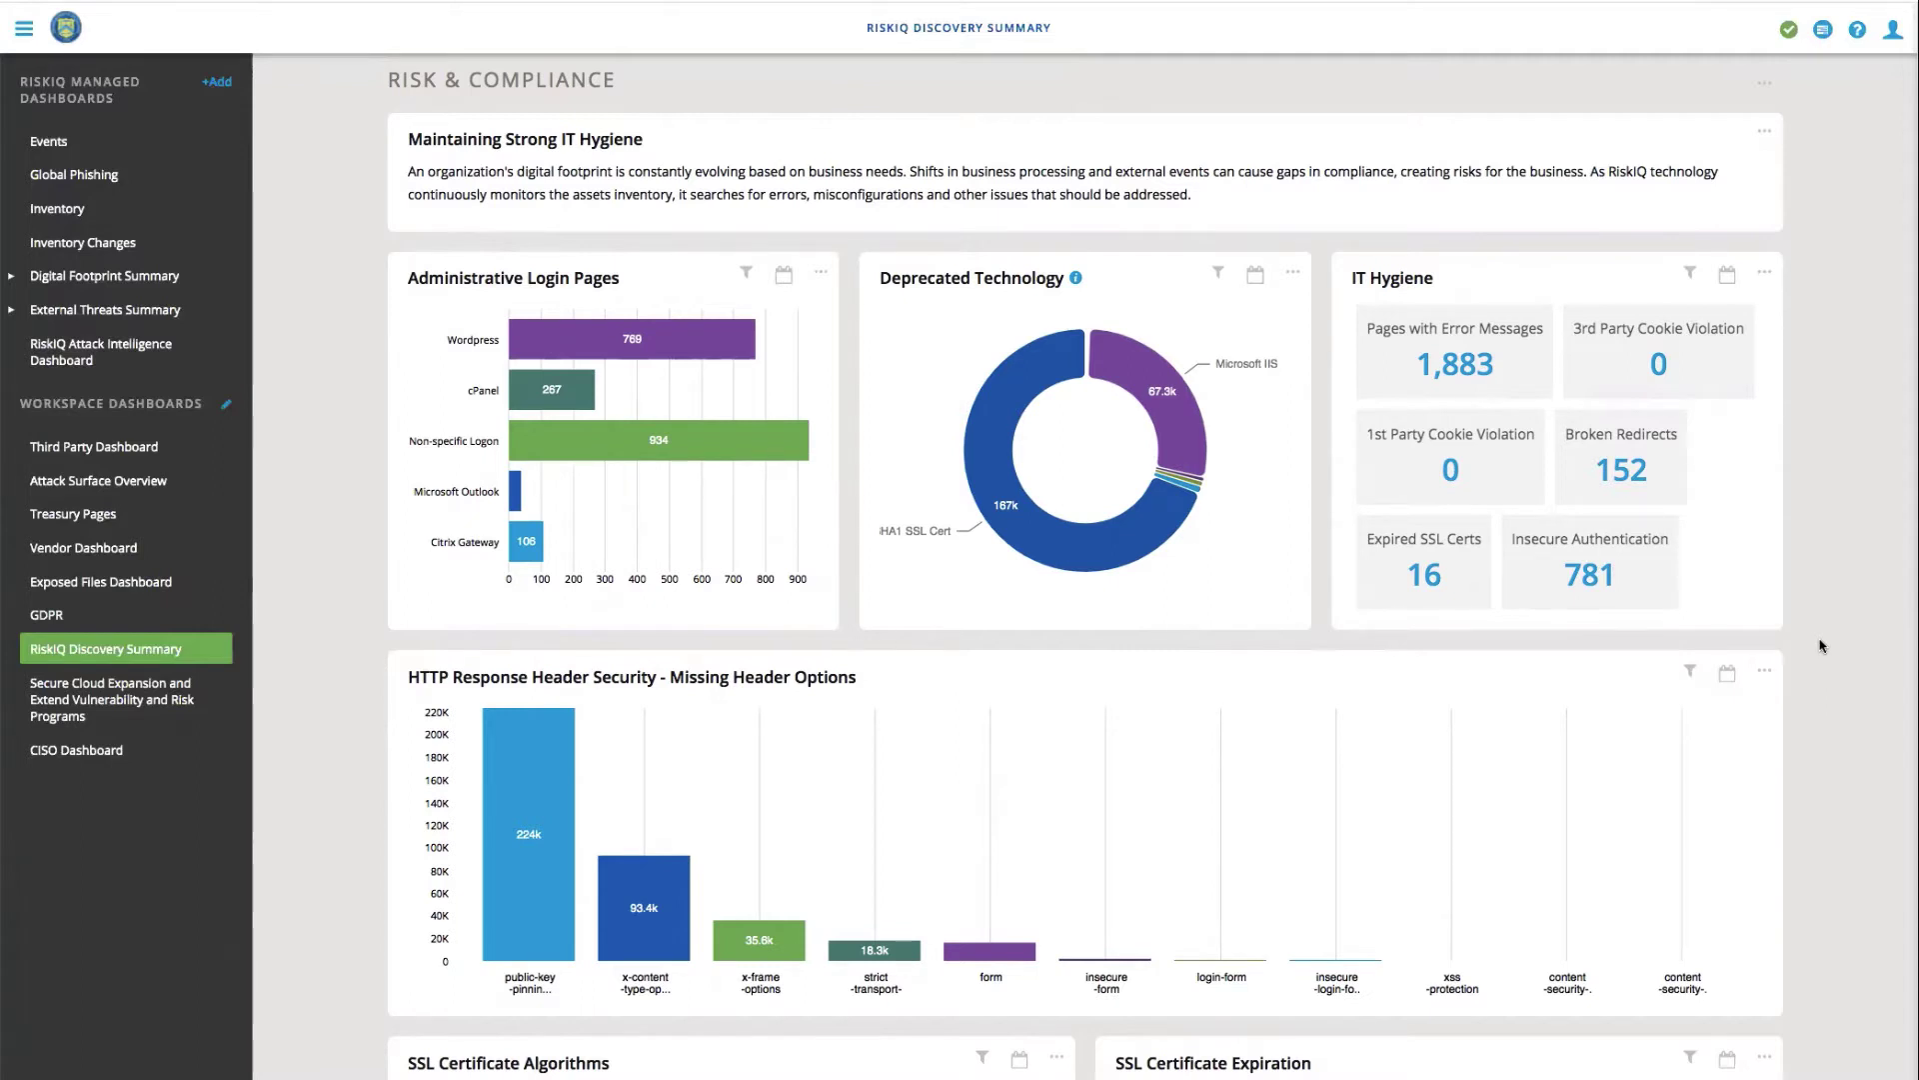
{"action": "scroll", "coordinate": [1820, 646], "scroll_direction": "down", "scroll_amount": 2}
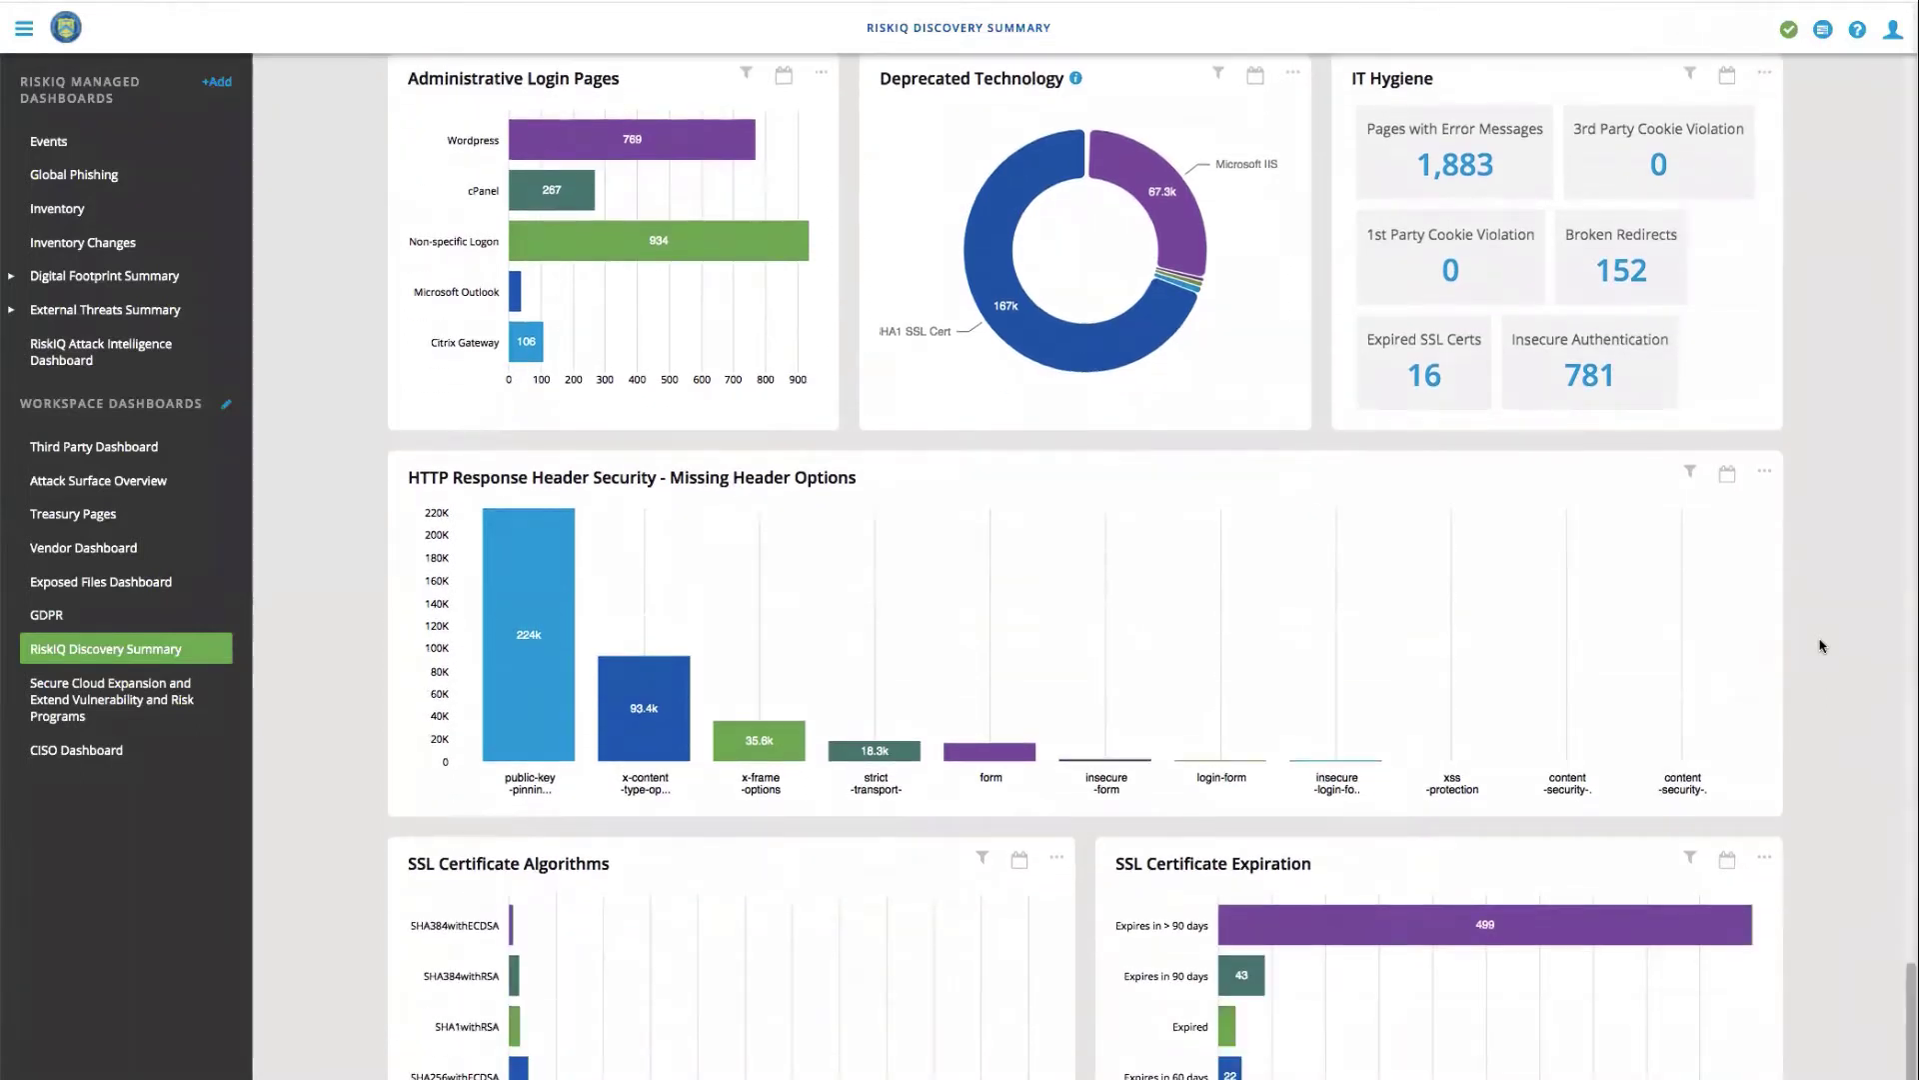
{"action": "scroll", "coordinate": [1820, 645], "scroll_direction": "down", "scroll_amount": 10}
{"action": "scroll", "coordinate": [1820, 646], "scroll_direction": "up", "scroll_amount": 6}
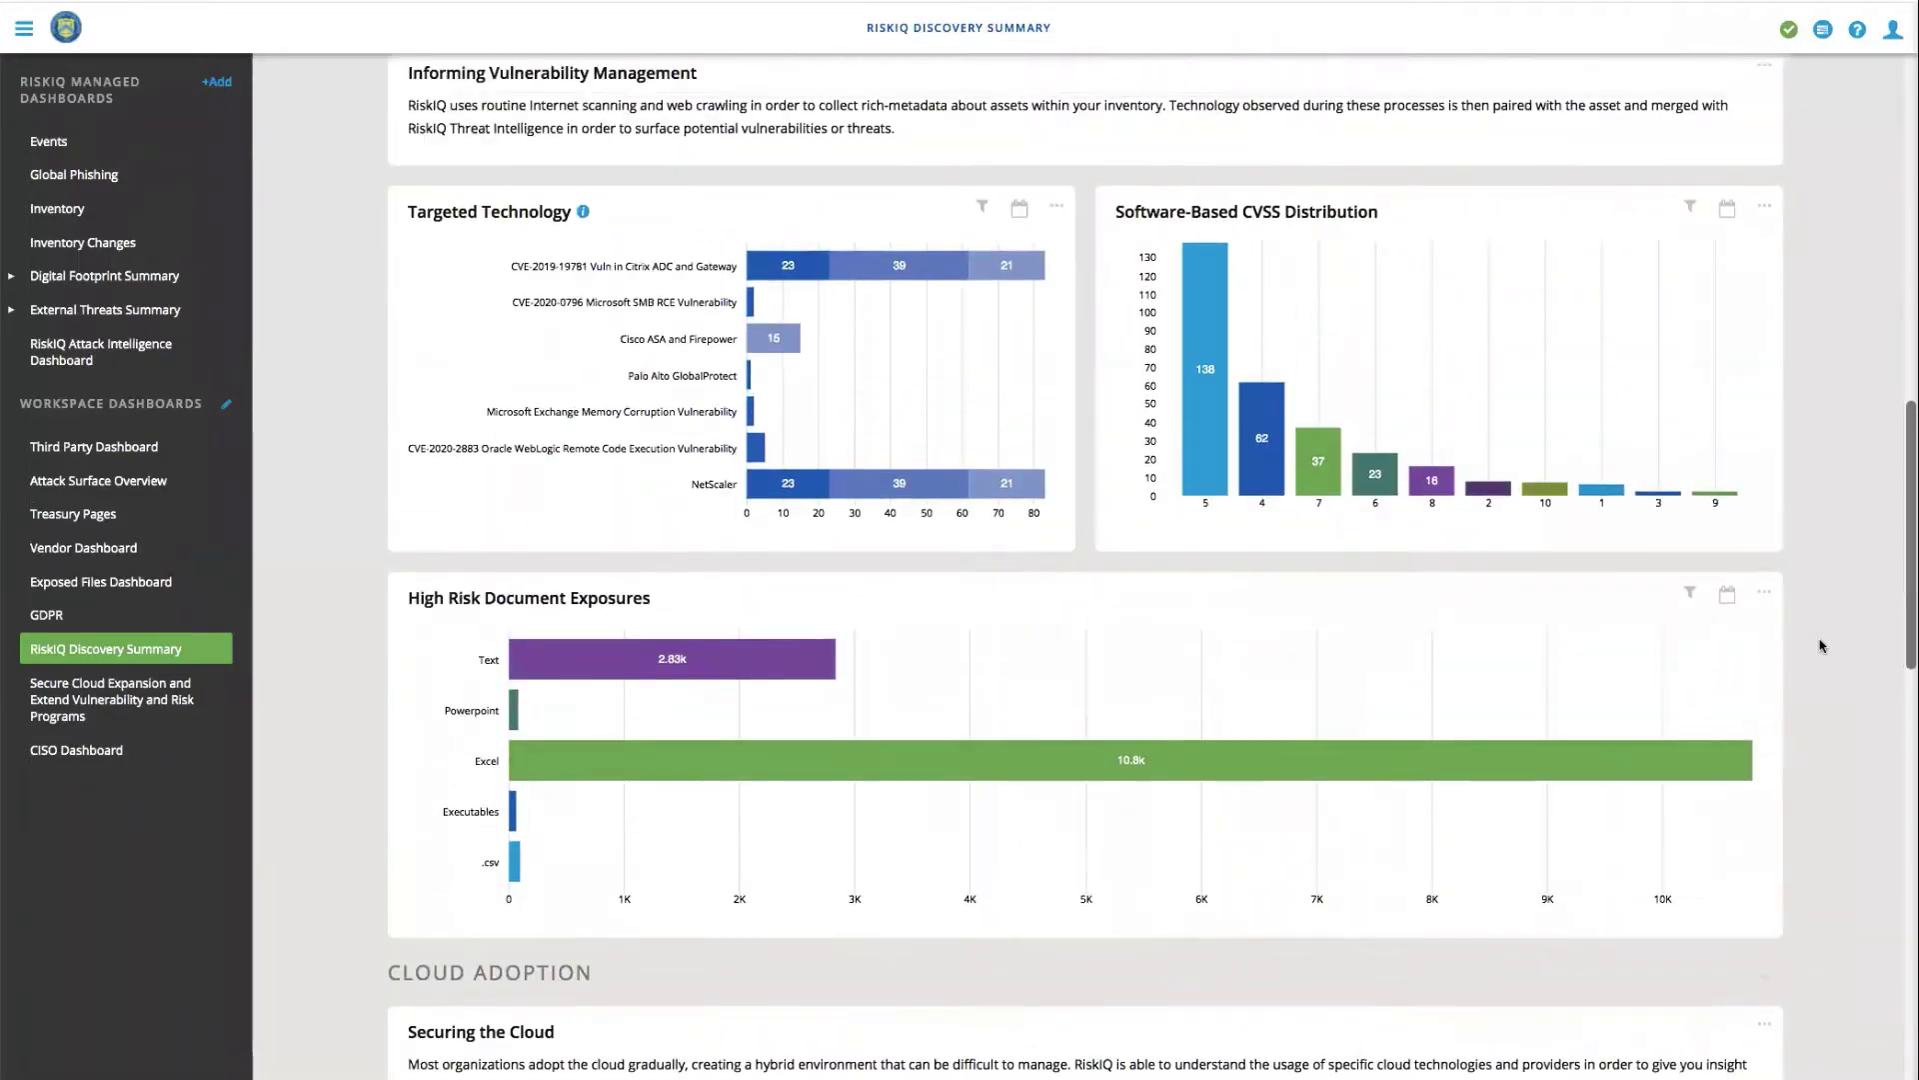
{"action": "scroll", "coordinate": [1820, 645], "scroll_direction": "up", "scroll_amount": 8}
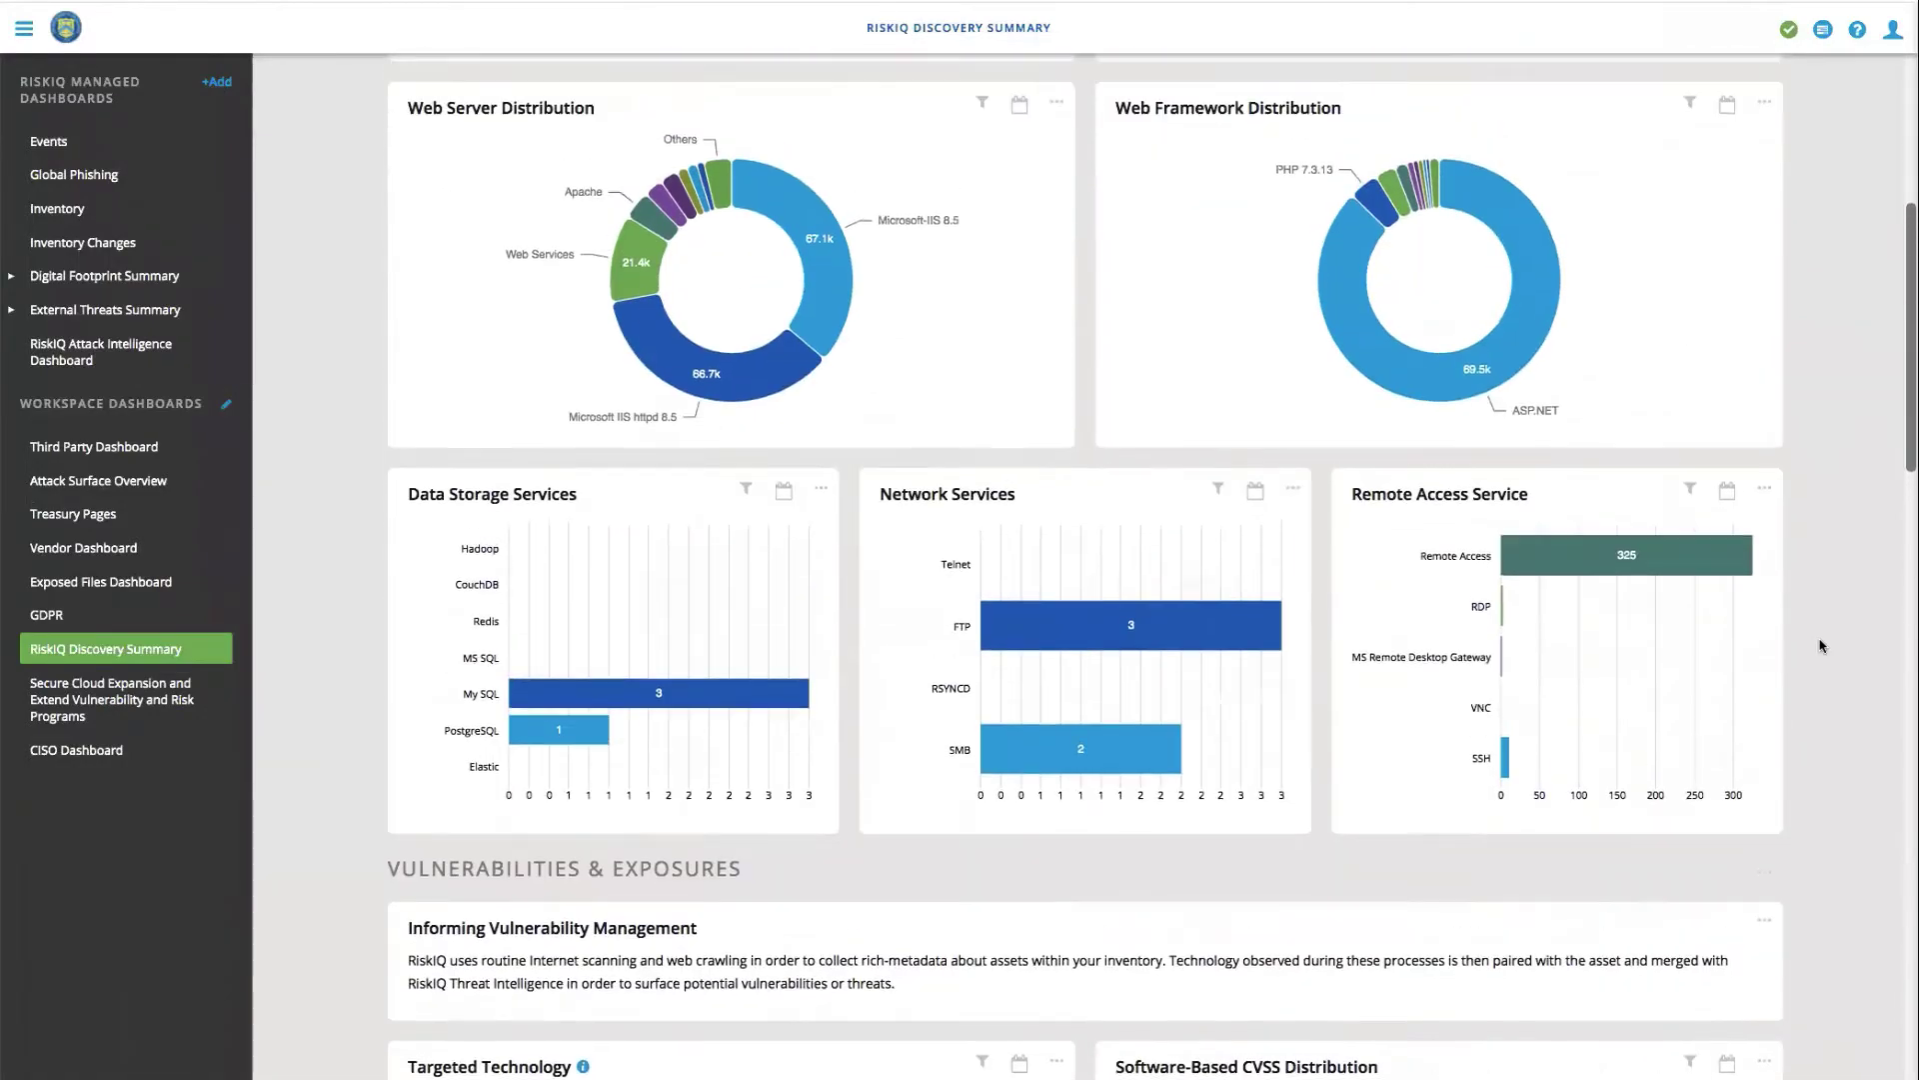
{"action": "scroll", "coordinate": [1820, 646], "scroll_direction": "up", "scroll_amount": 1}
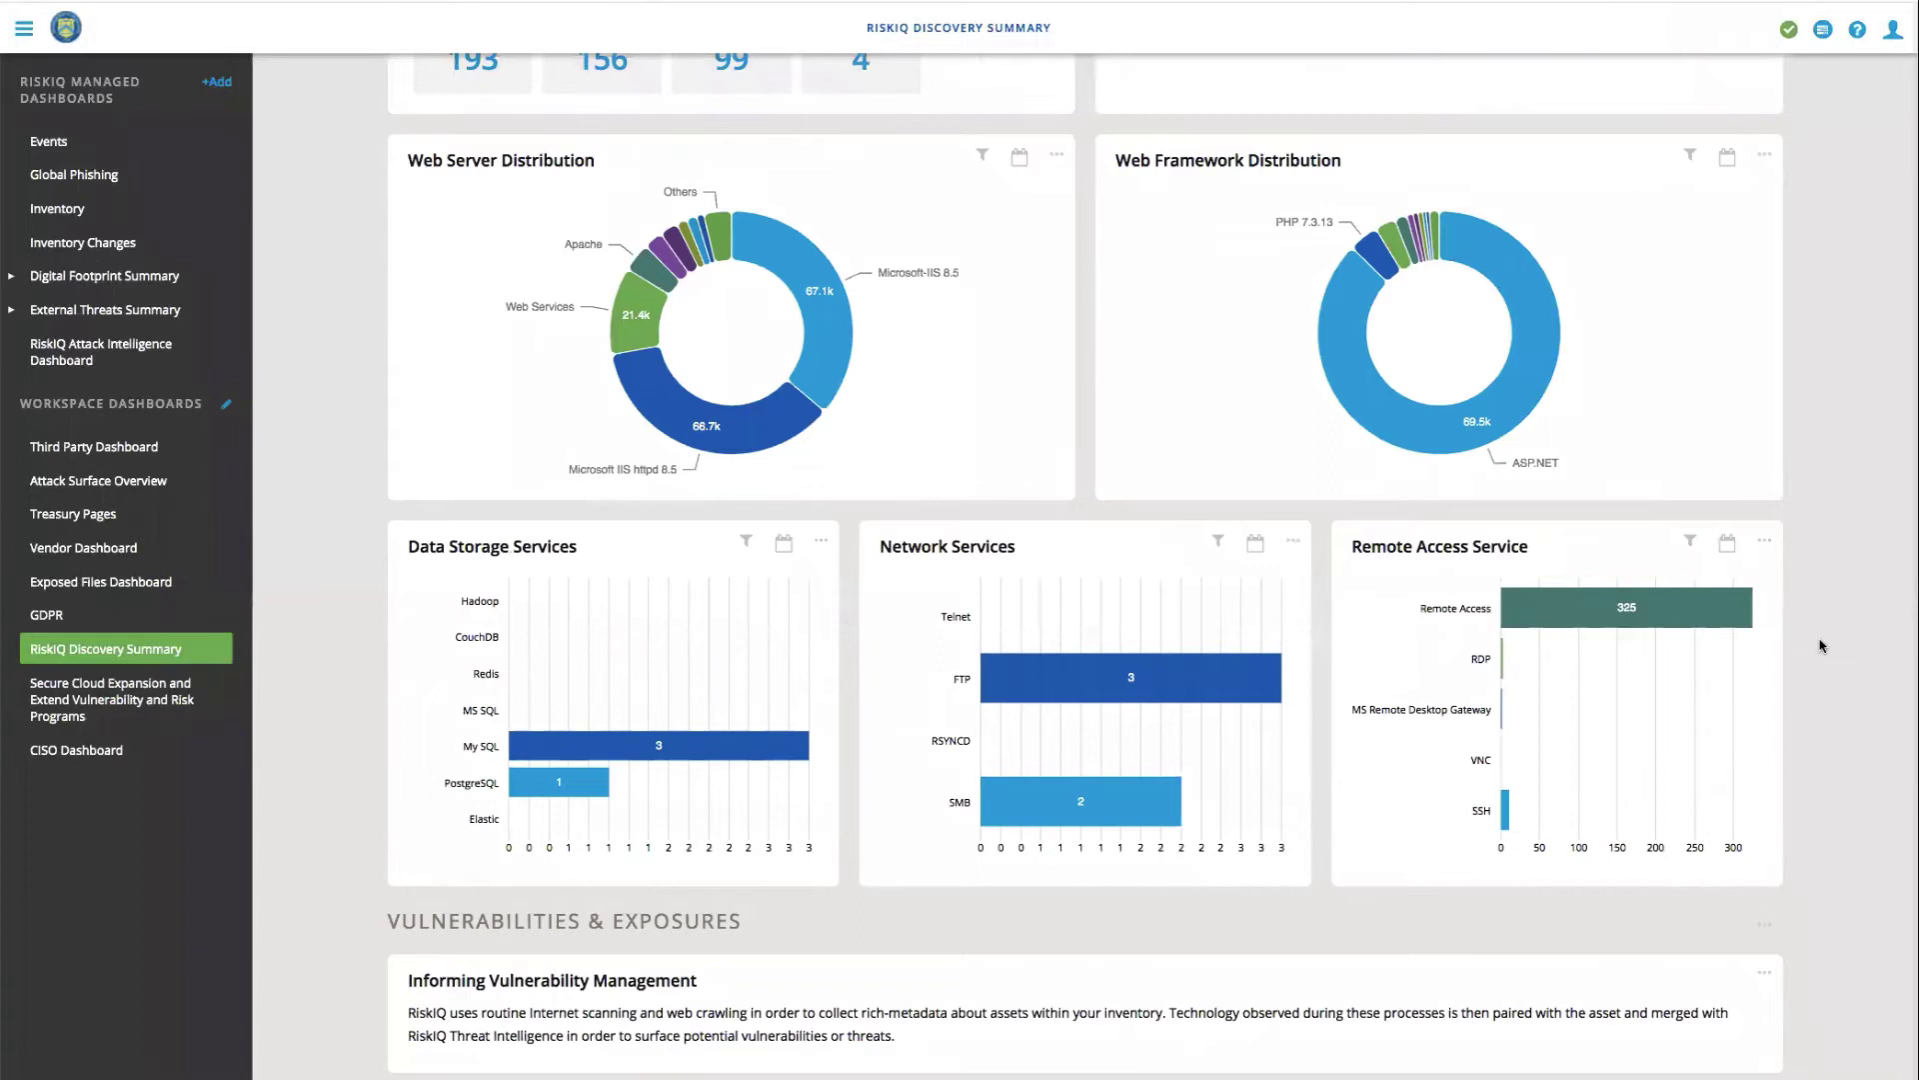
- Filter Inventory from the Remote Access bar to its 325 Approved Inventory assets
{"action": "mouse_move", "coordinate": [1678, 622]}
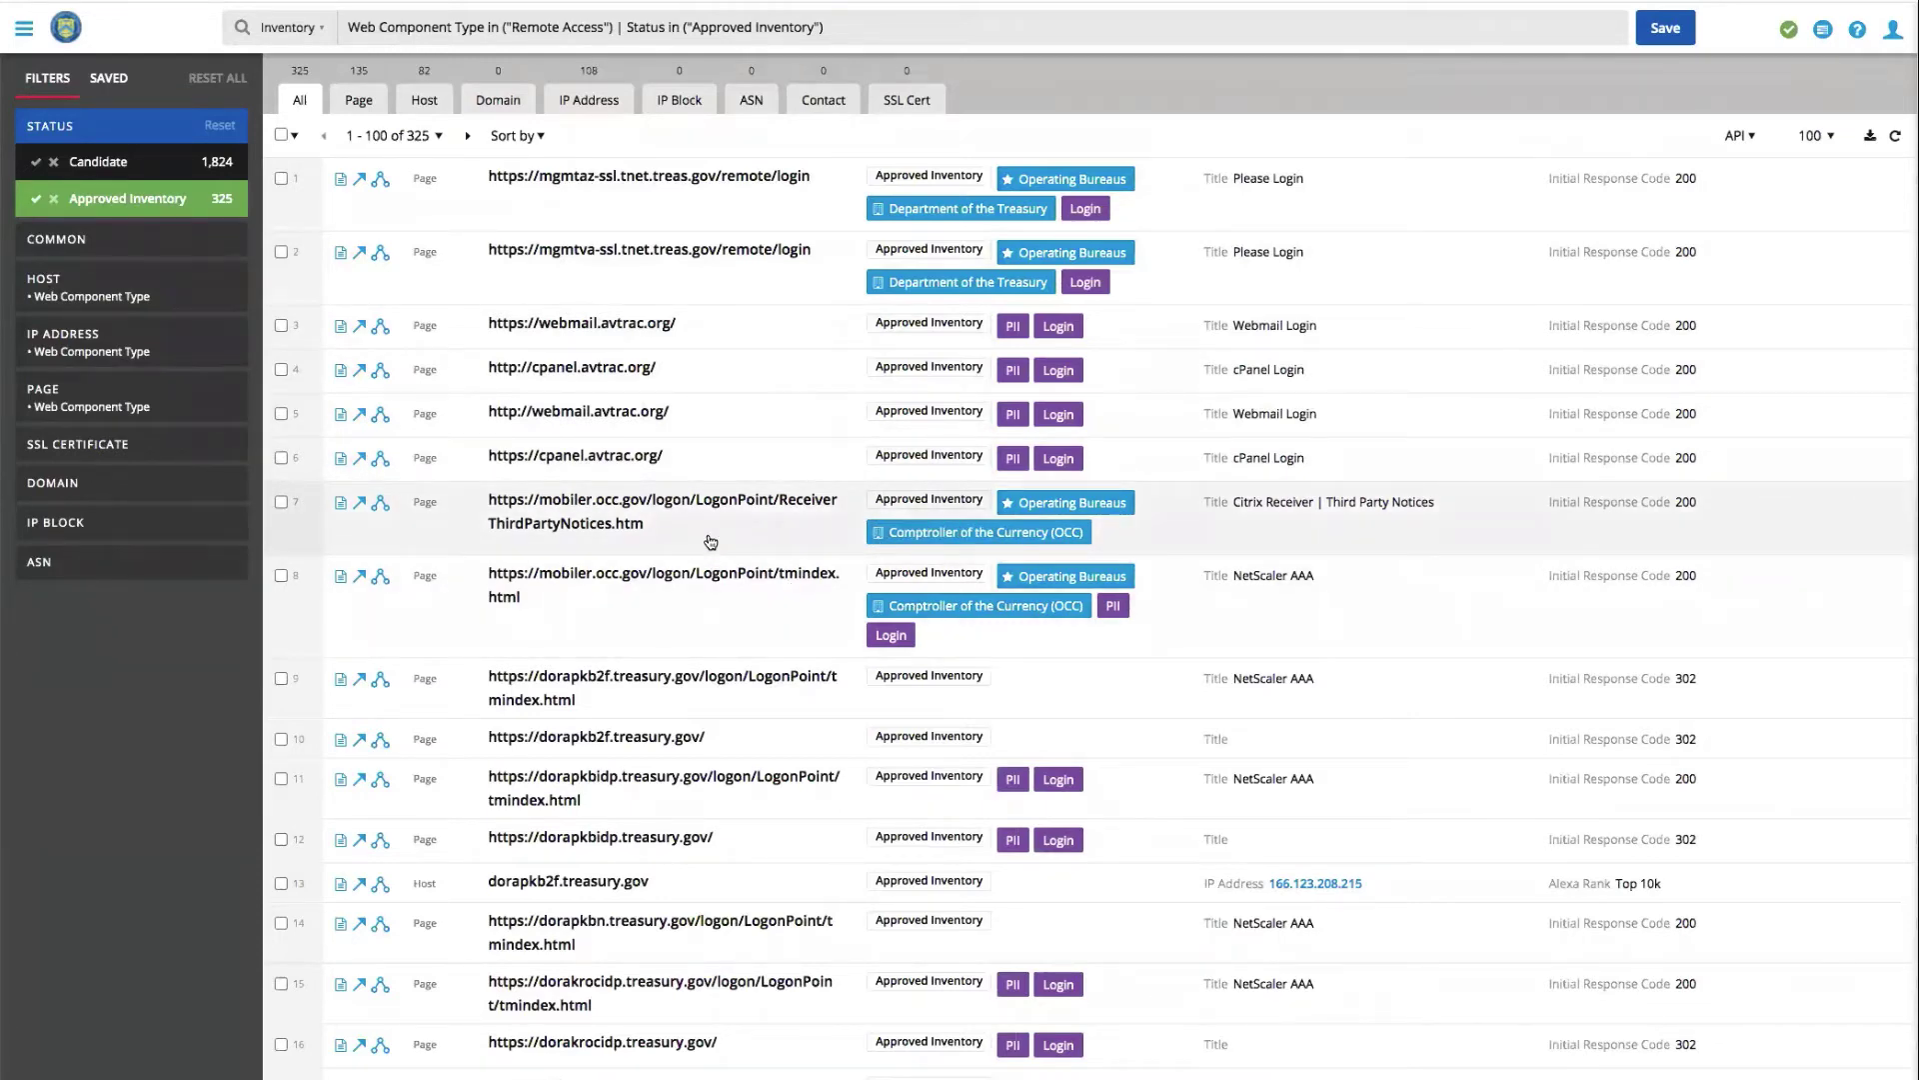
- Open the ReceiverThirdPartyNotices.htm side panel and review its discovery chain and security policies
{"action": "left_click", "coordinate": [706, 532]}
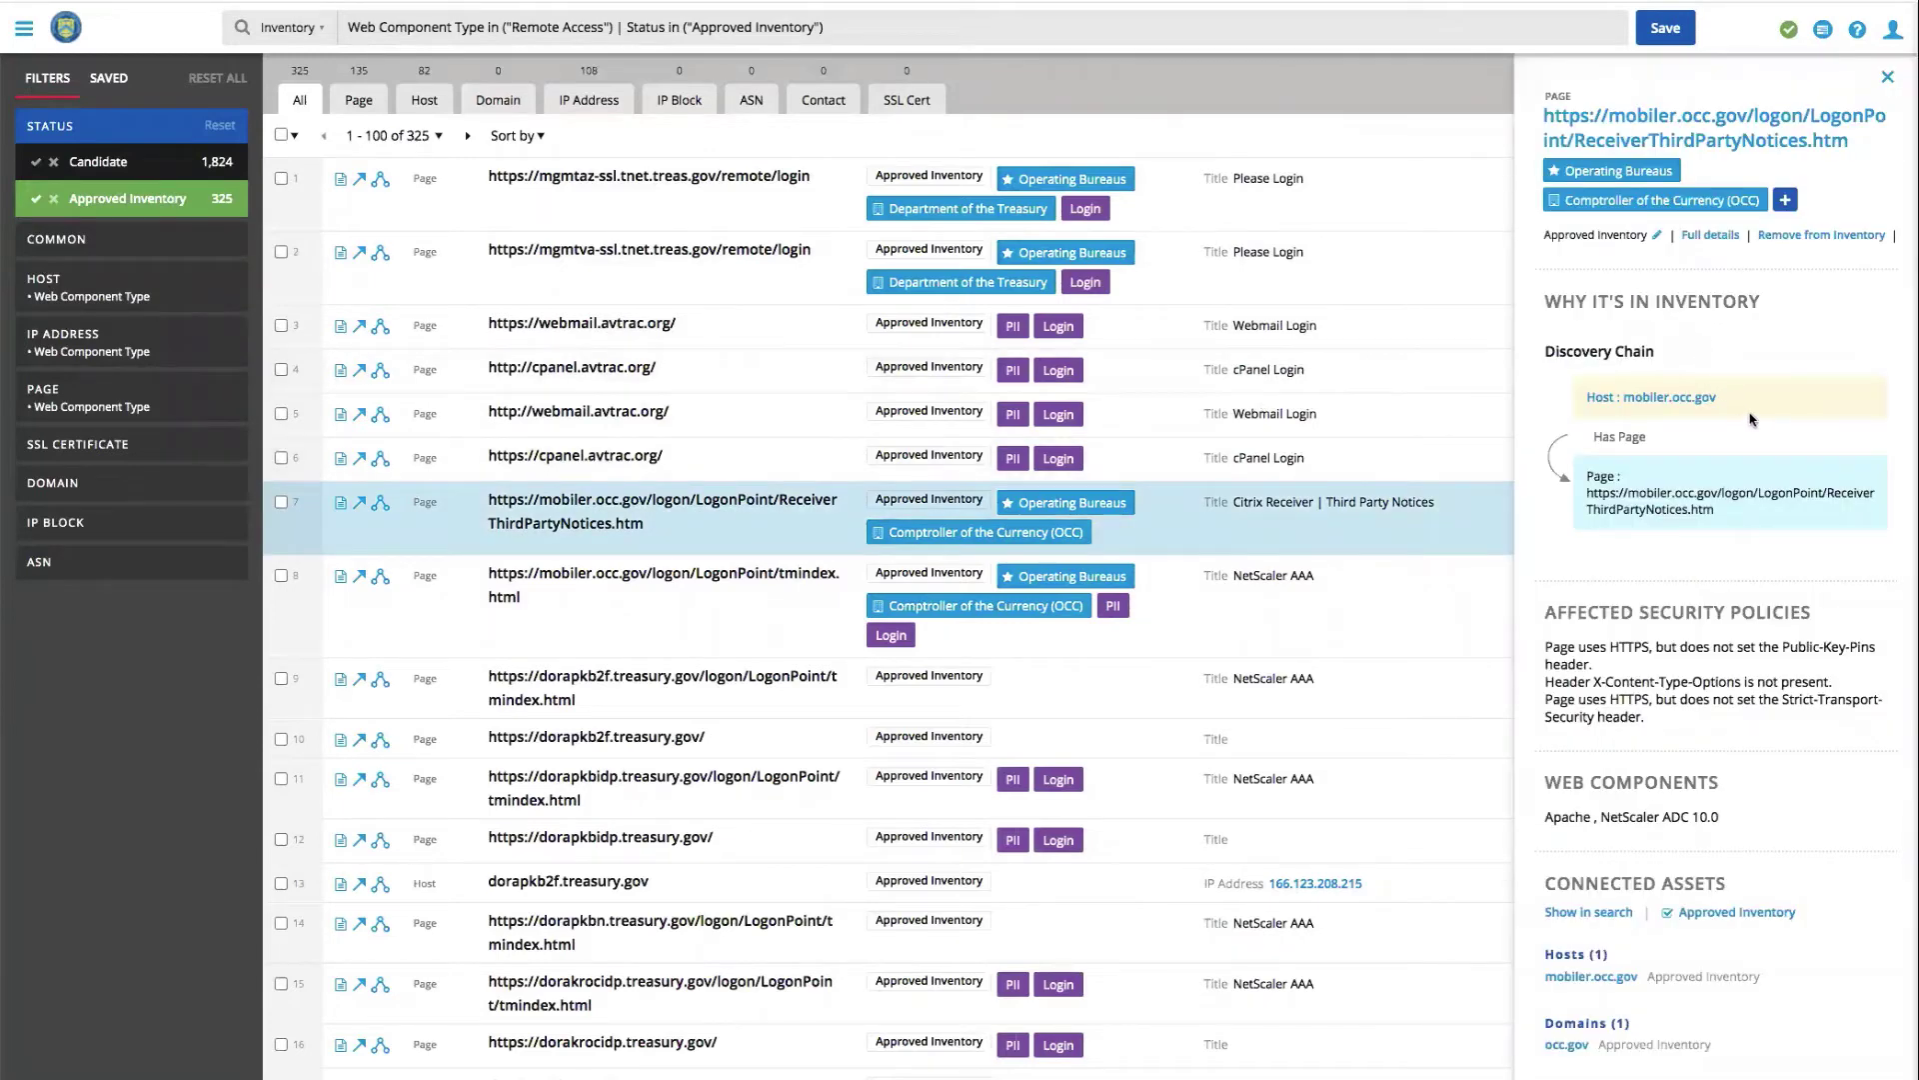
{"action": "scroll", "coordinate": [1752, 419], "scroll_direction": "down", "scroll_amount": 3}
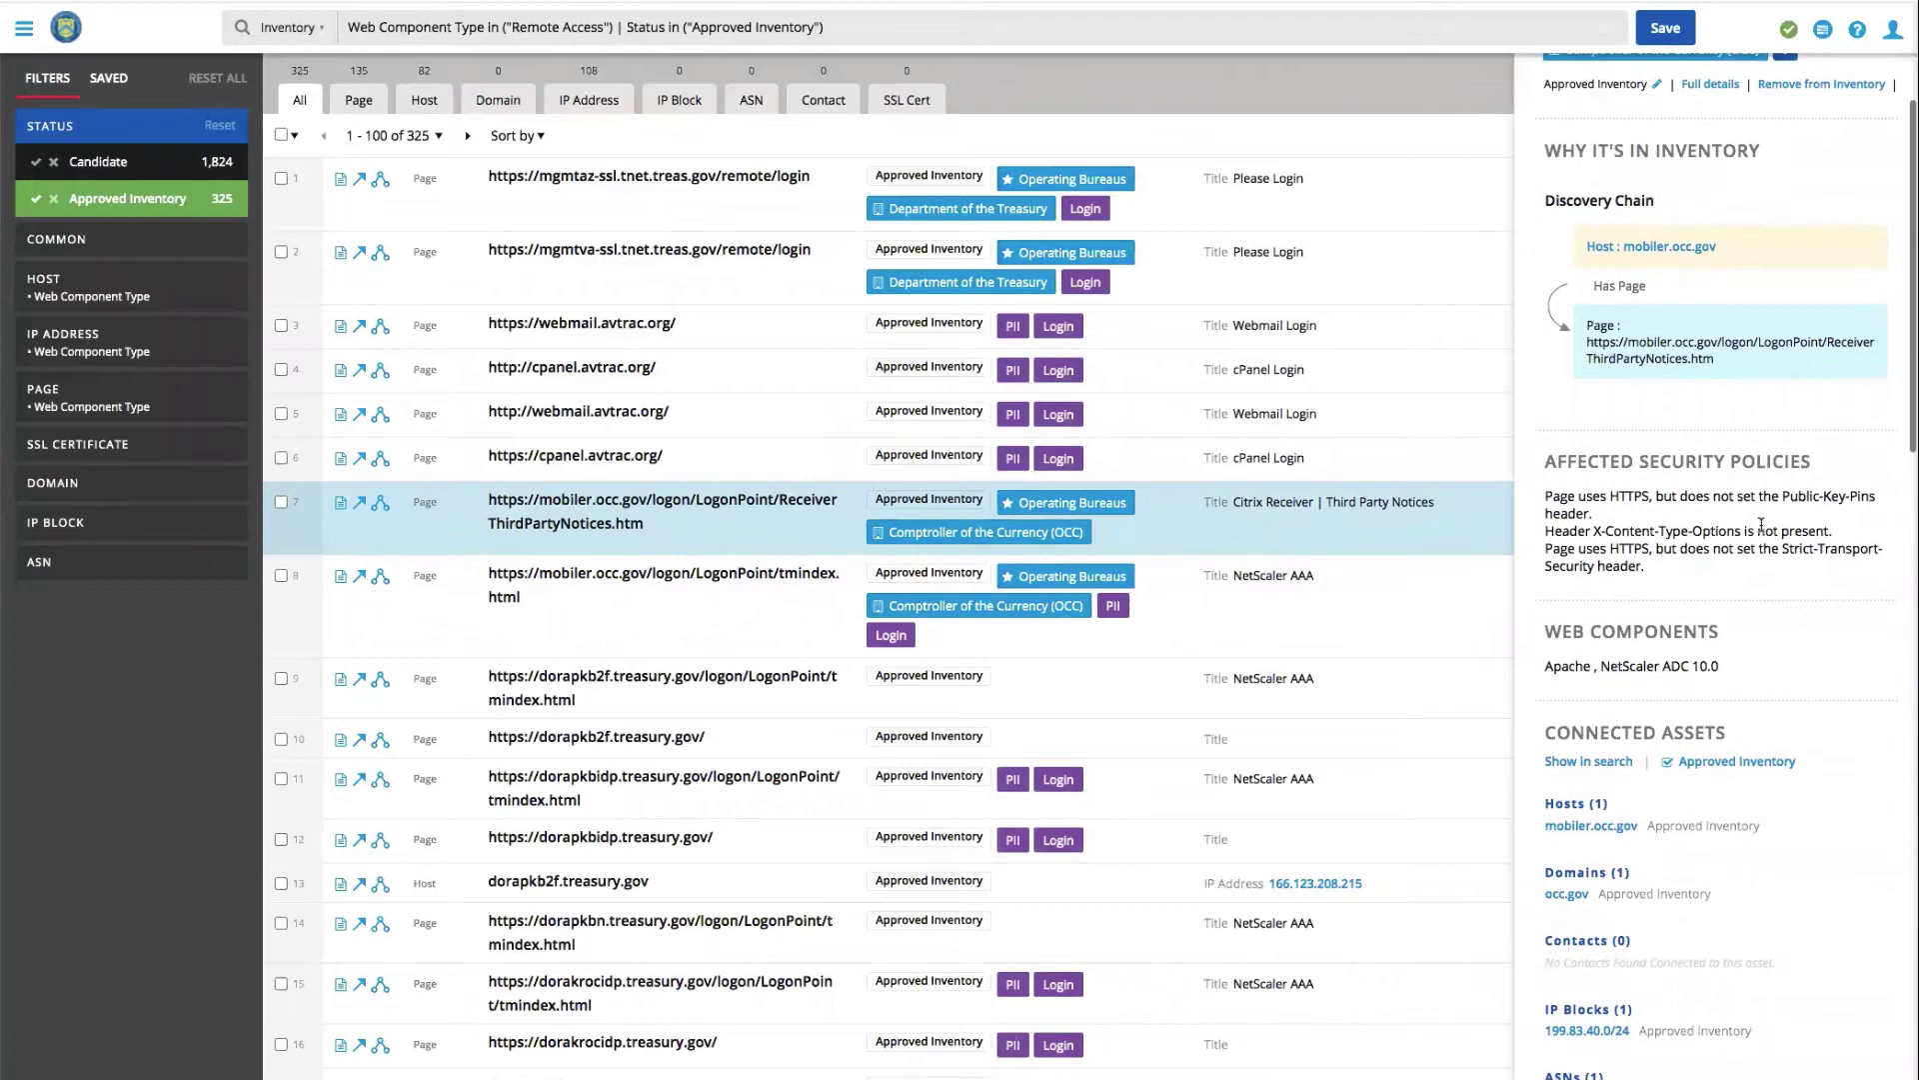
{"action": "scroll", "coordinate": [1761, 524], "scroll_direction": "down", "scroll_amount": 1}
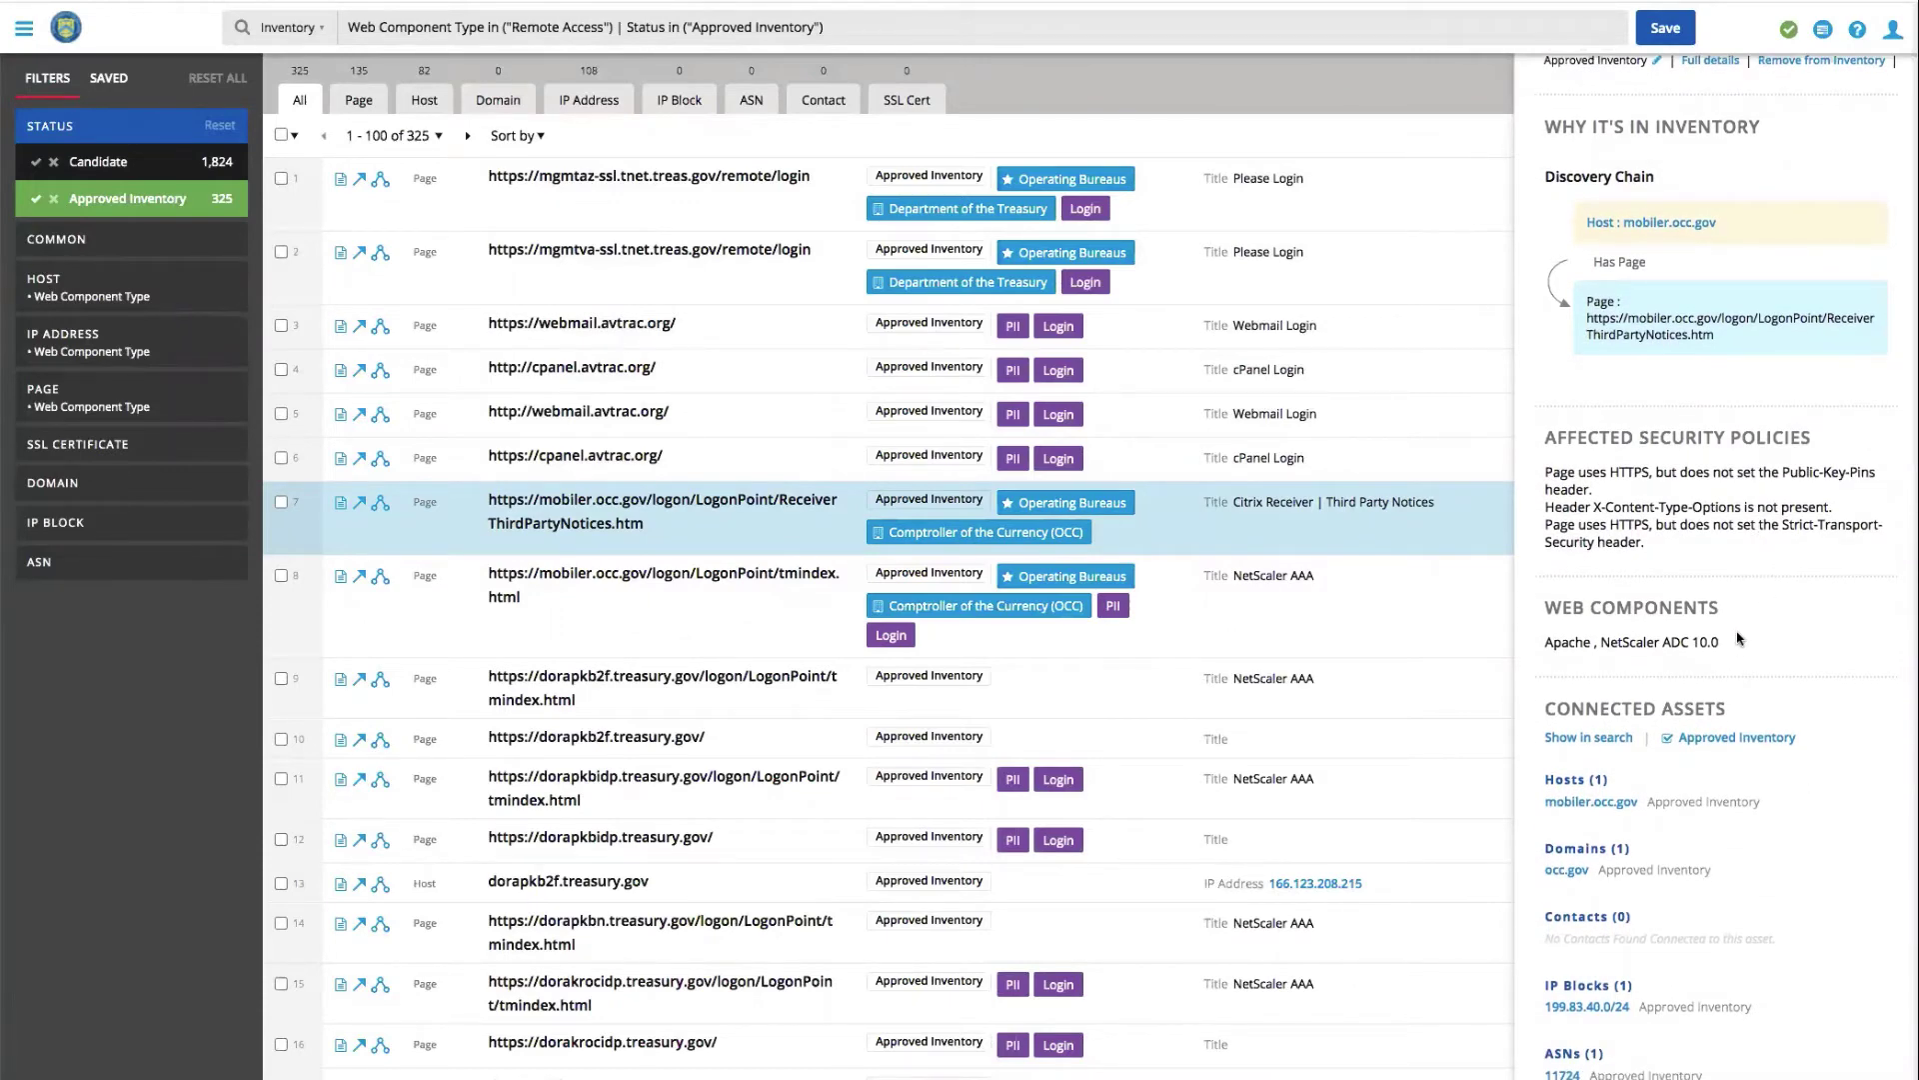
{"action": "scroll", "coordinate": [1738, 637], "scroll_direction": "down", "scroll_amount": 7}
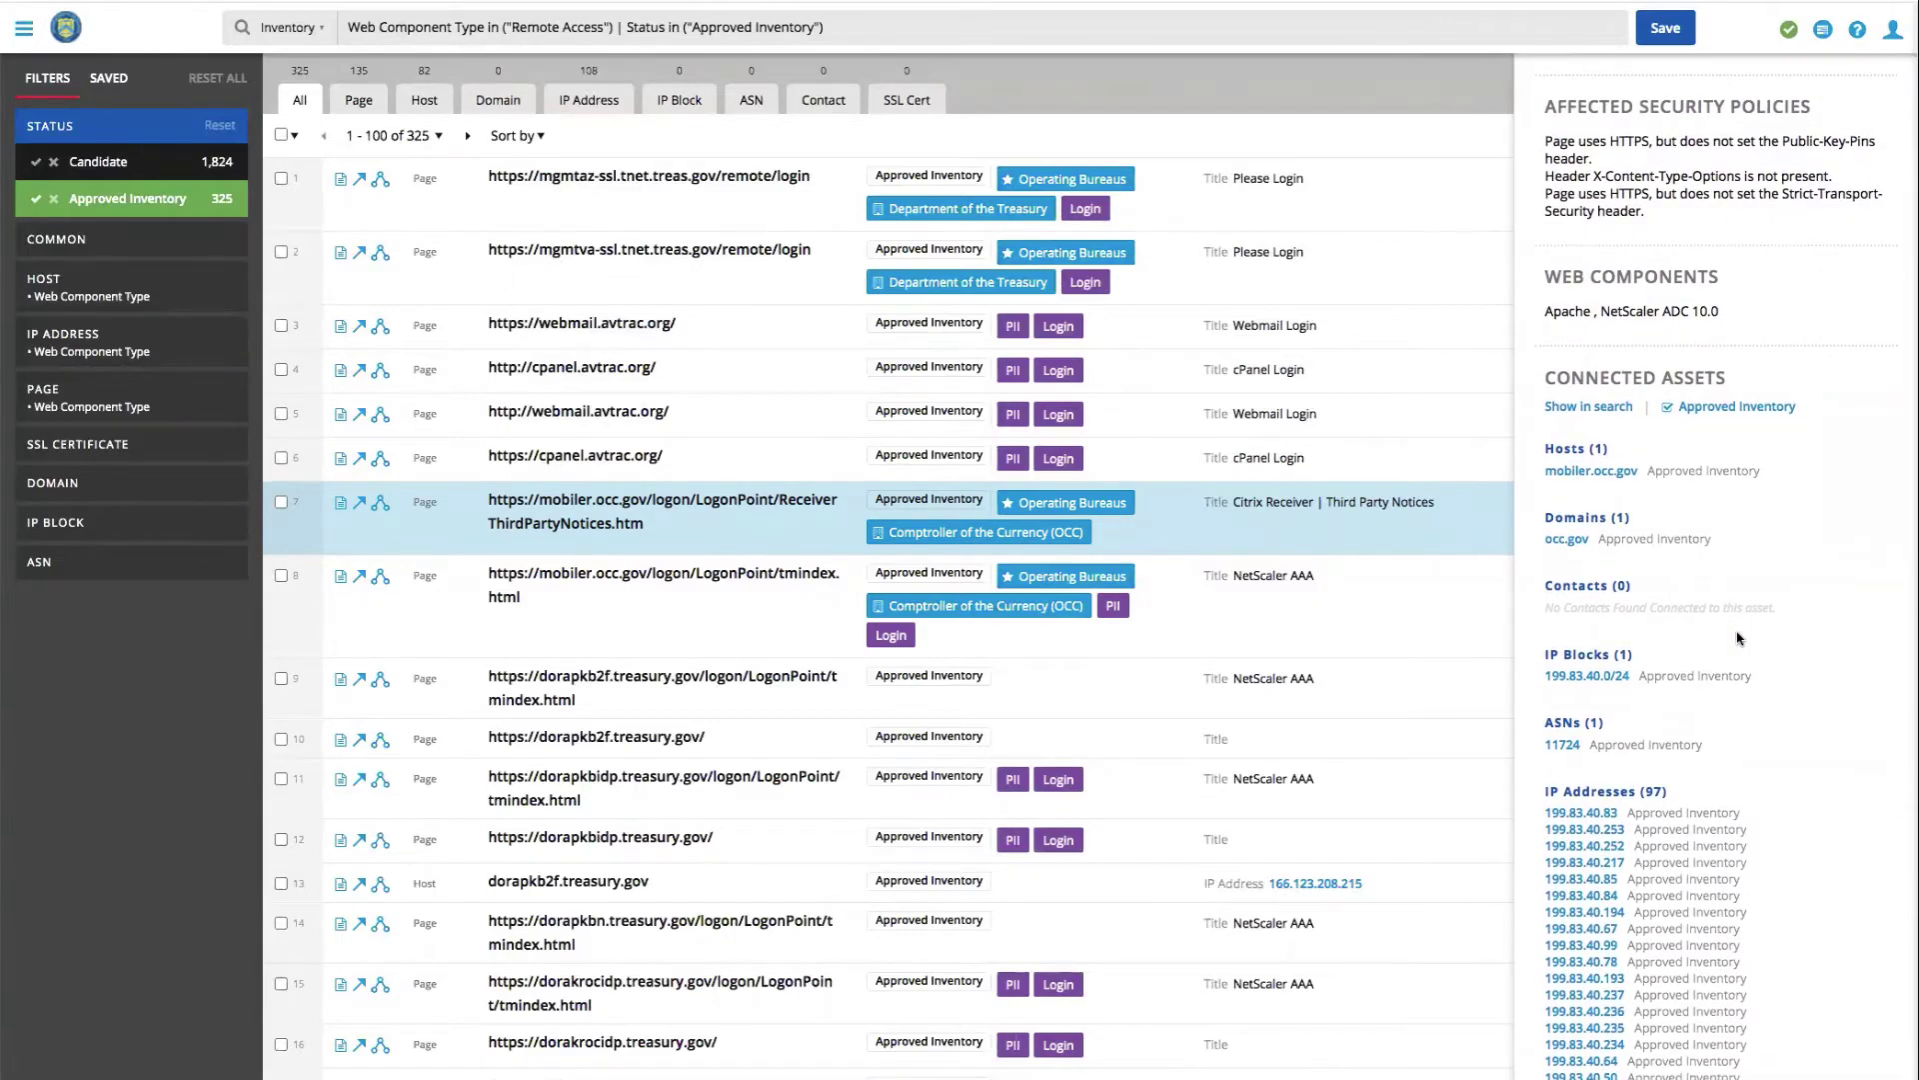
{"action": "scroll", "coordinate": [1738, 638], "scroll_direction": "up", "scroll_amount": 10}
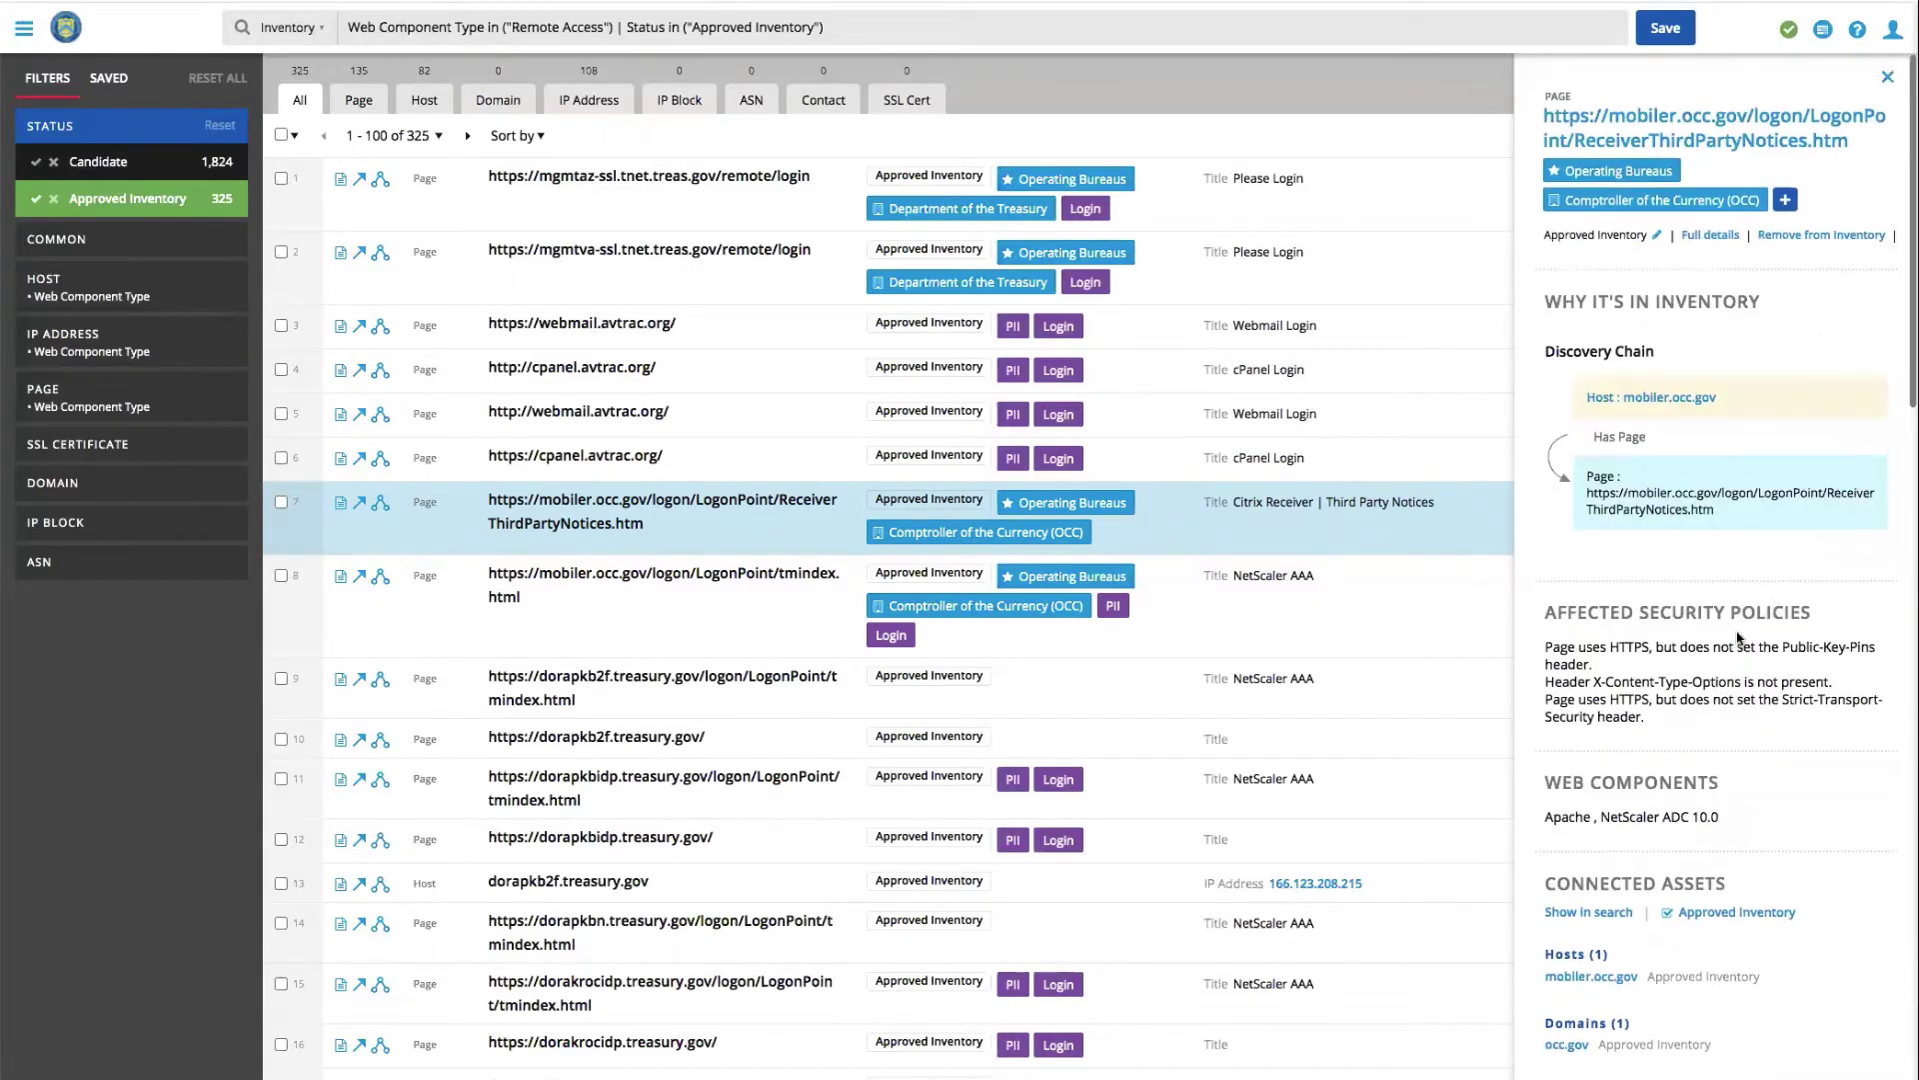
- Open the full detail view of ReceiverThirdPartyNotices.htm and scroll through its attributes and document info
{"action": "left_click", "coordinate": [1698, 241]}
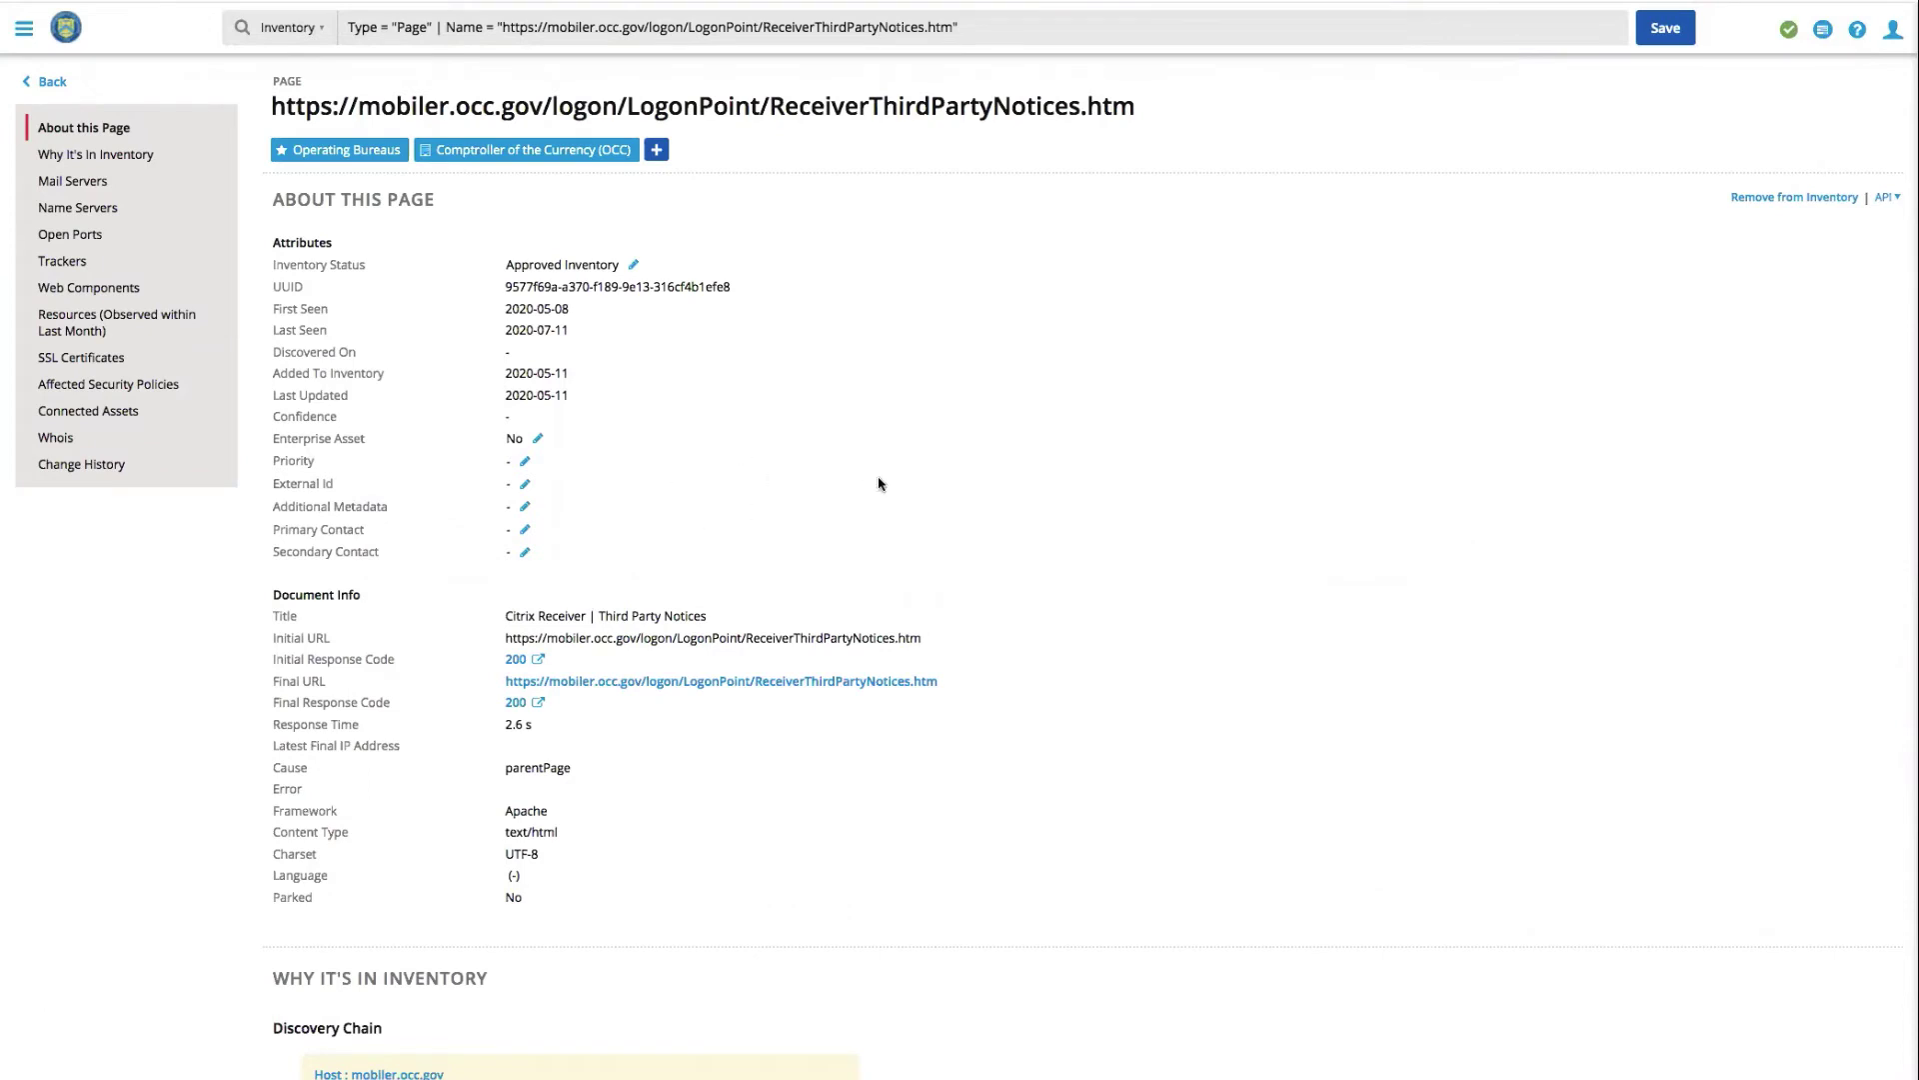
{"action": "scroll", "coordinate": [968, 550], "scroll_direction": "down", "scroll_amount": 1}
- Go to the Risk Reporting Overview (score 83) and expand the Organization and Asset Priority filters
{"action": "left_click", "coordinate": [34, 90]}
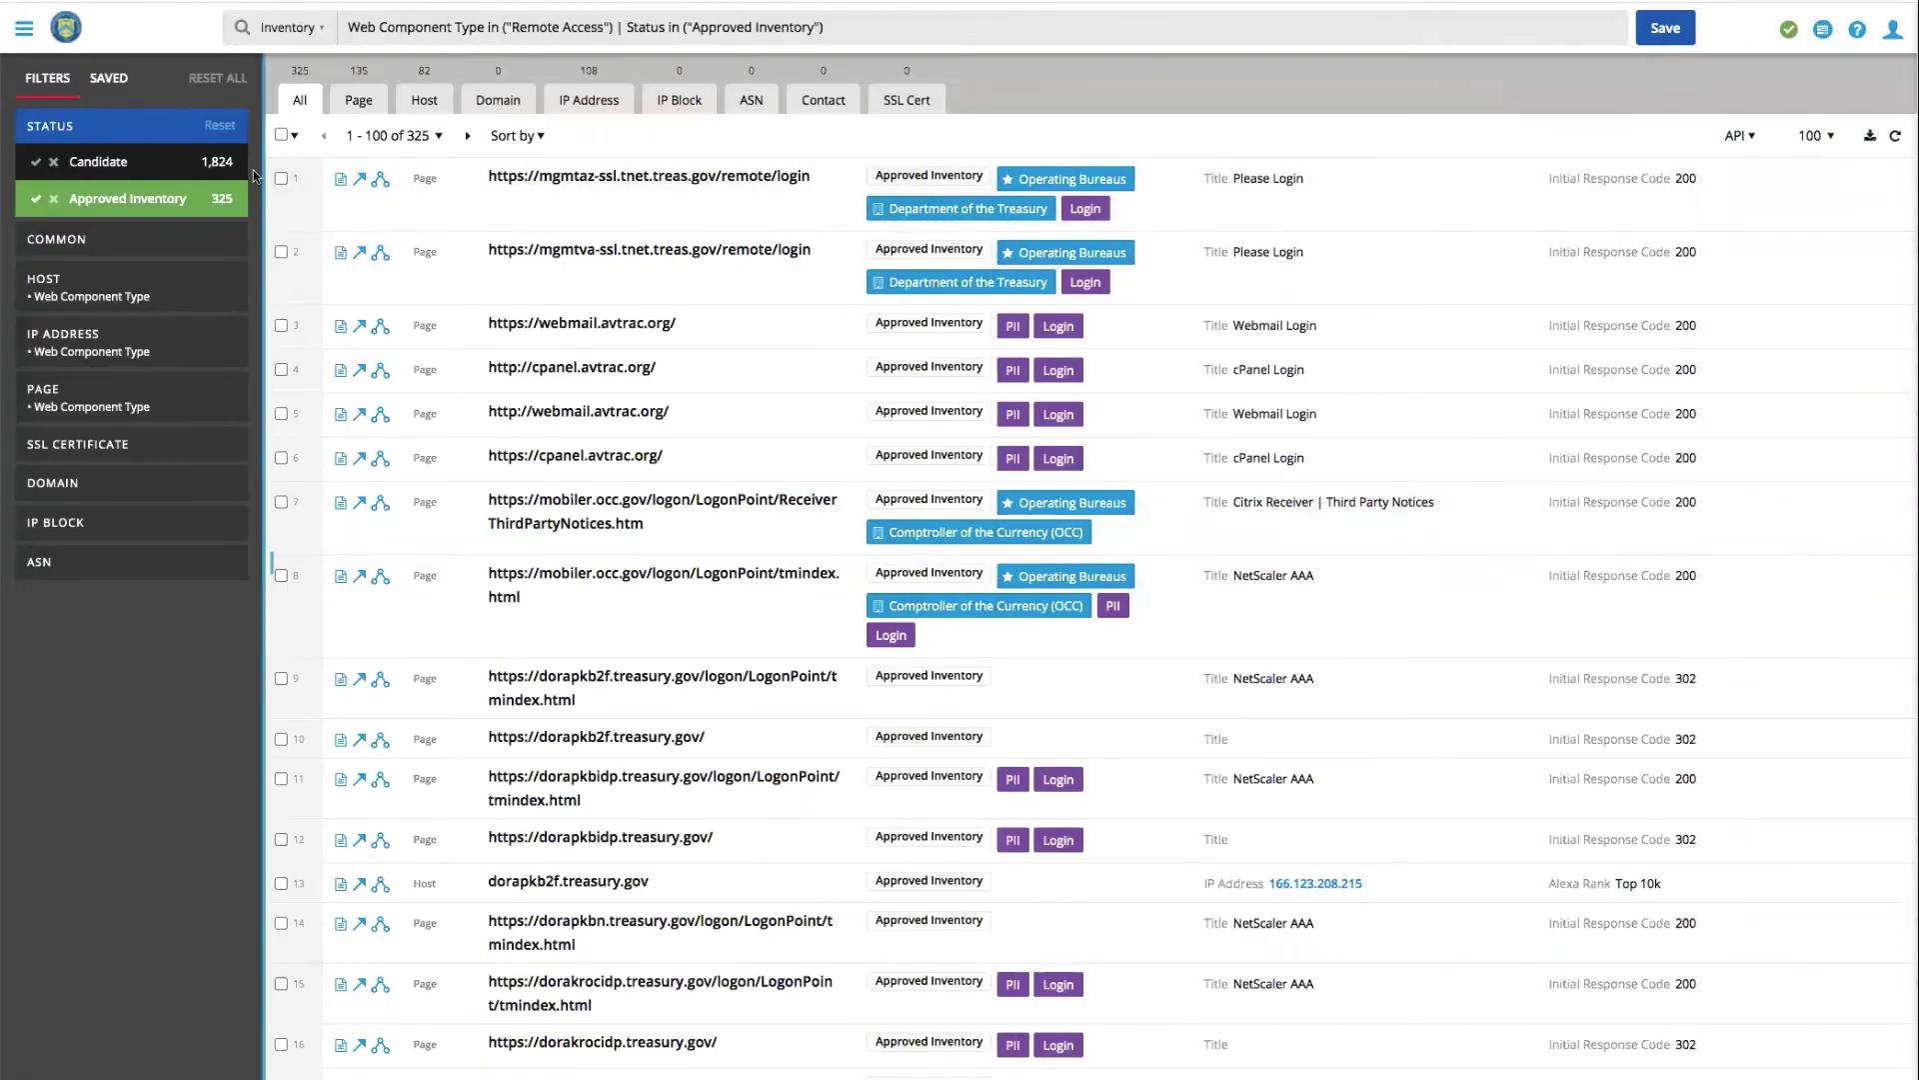
{"action": "left_click", "coordinate": [21, 34]}
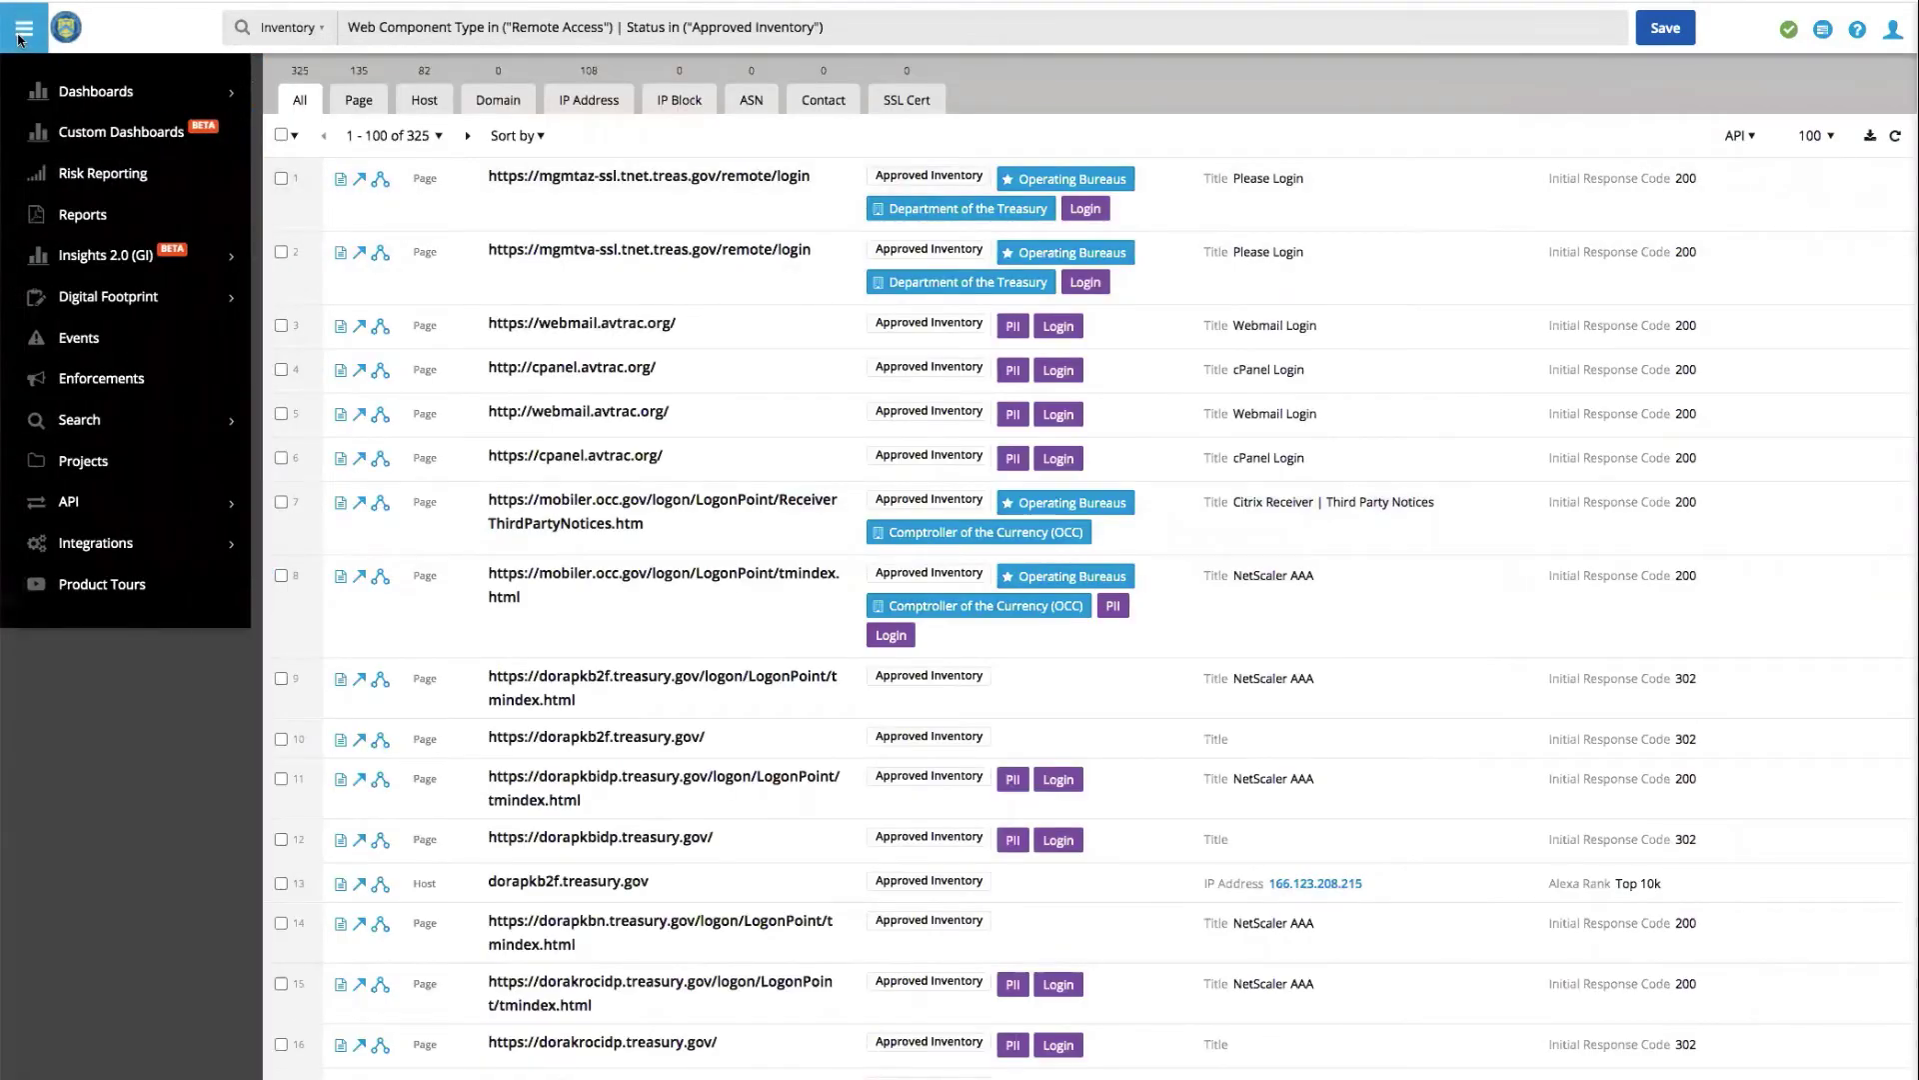
{"action": "left_click", "coordinate": [100, 173]}
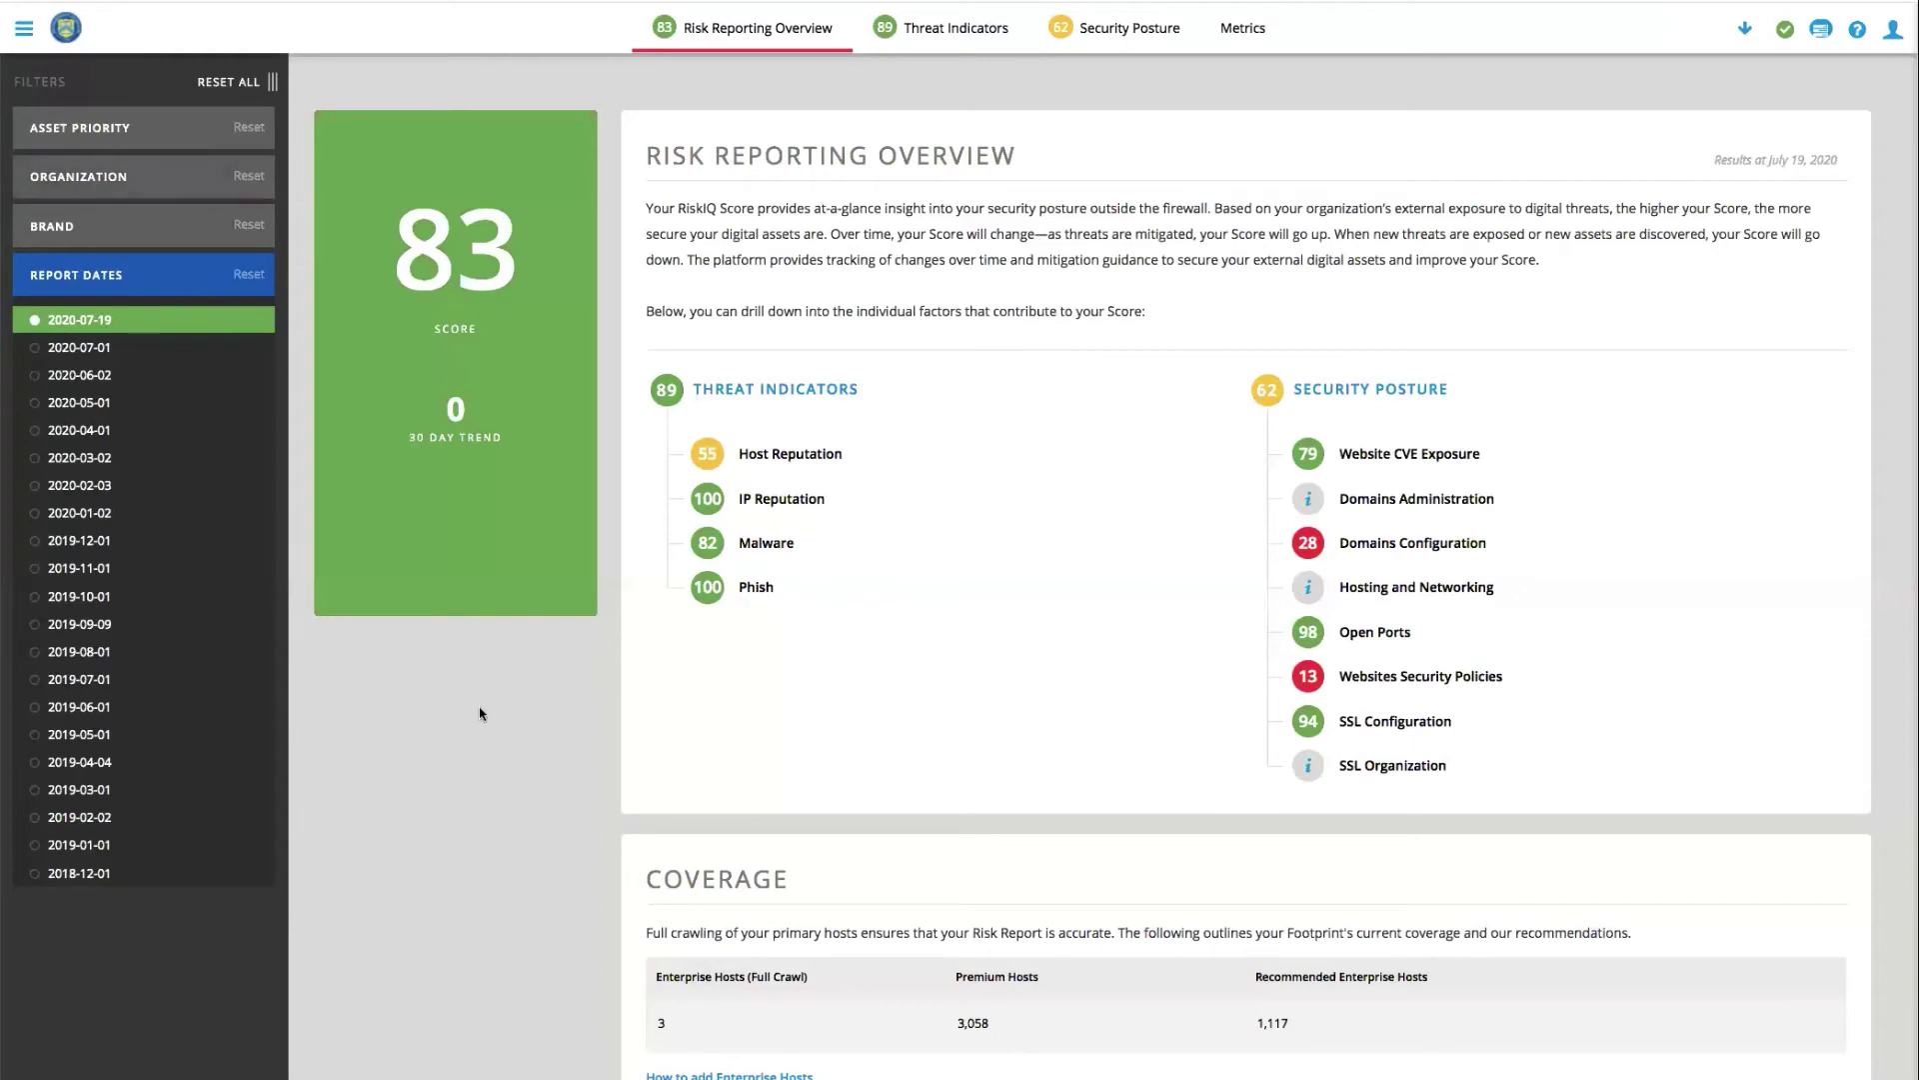
{"action": "left_click", "coordinate": [103, 172]}
{"action": "left_click", "coordinate": [110, 139]}
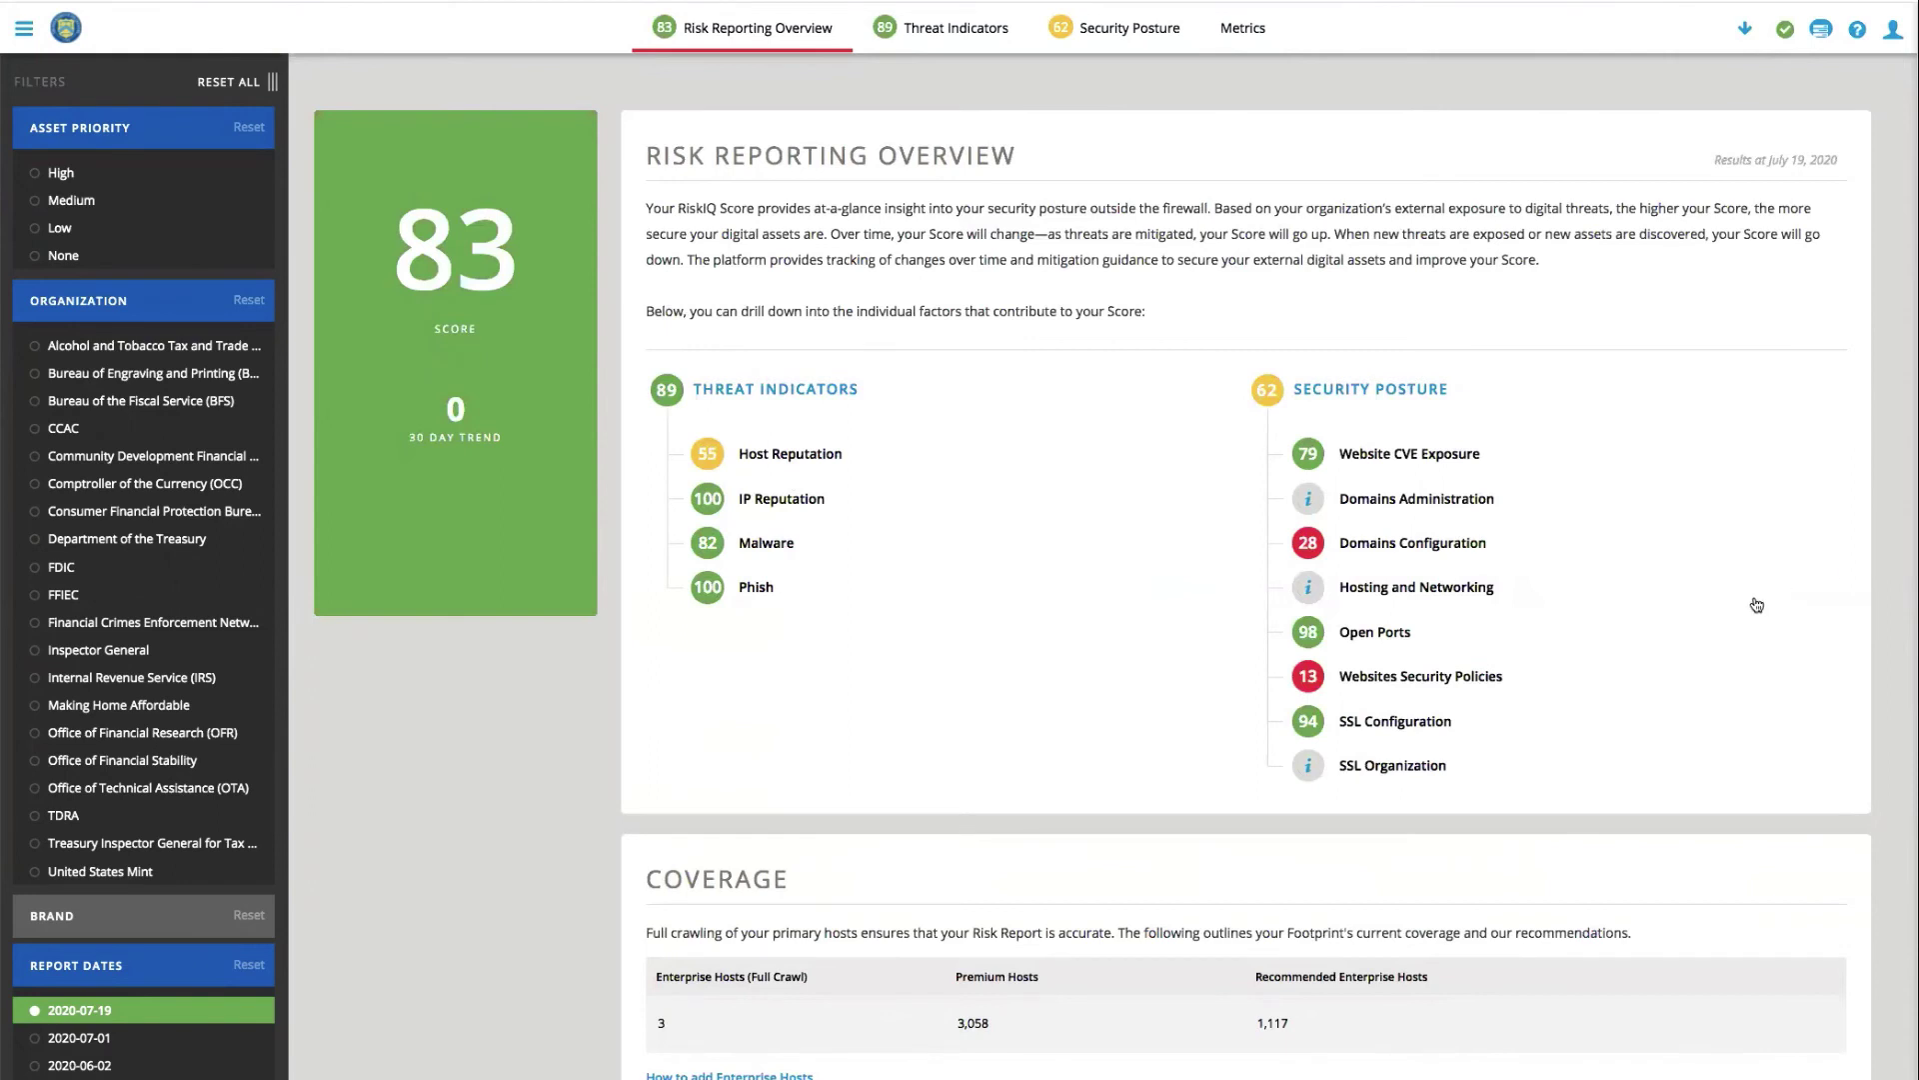
- Drill through Websites Security Policies into the Insecure Login Forms report of 33 affected websites
{"action": "left_click", "coordinate": [1408, 686]}
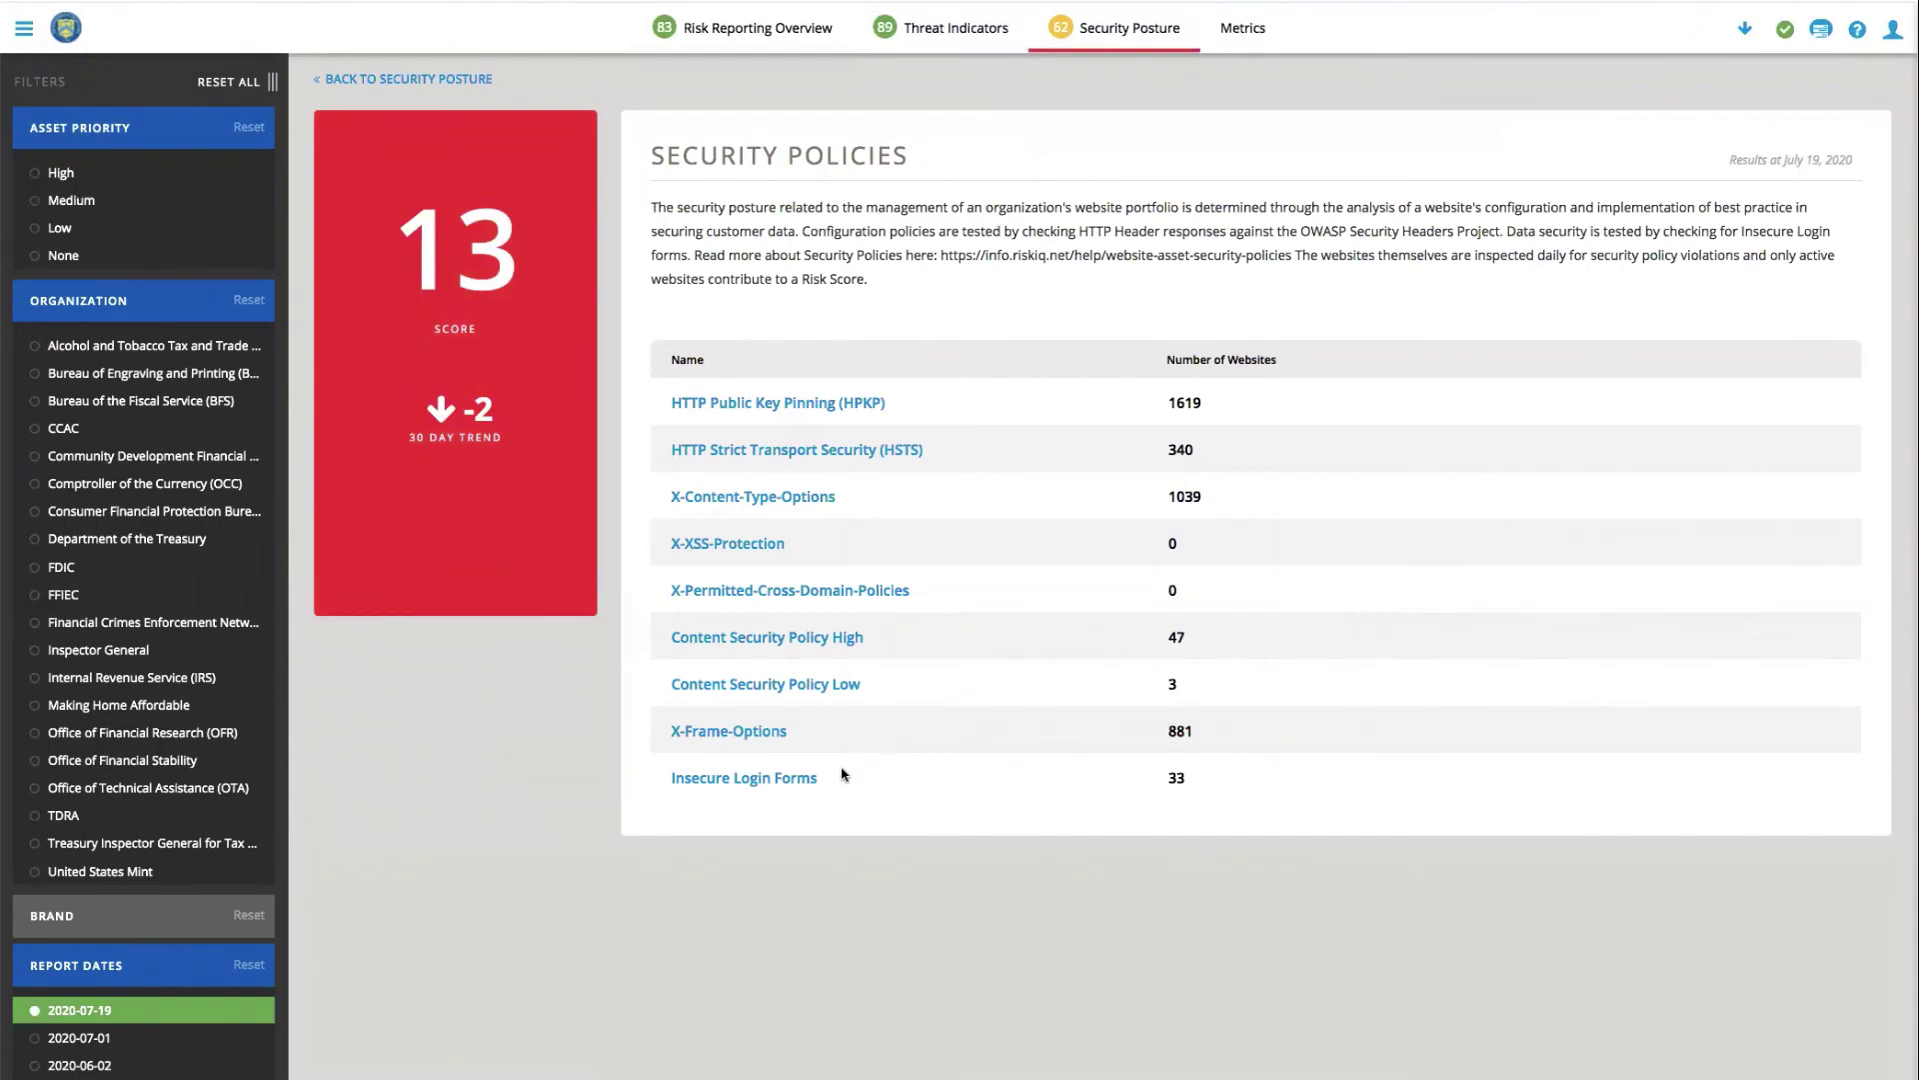
{"action": "left_click", "coordinate": [764, 790]}
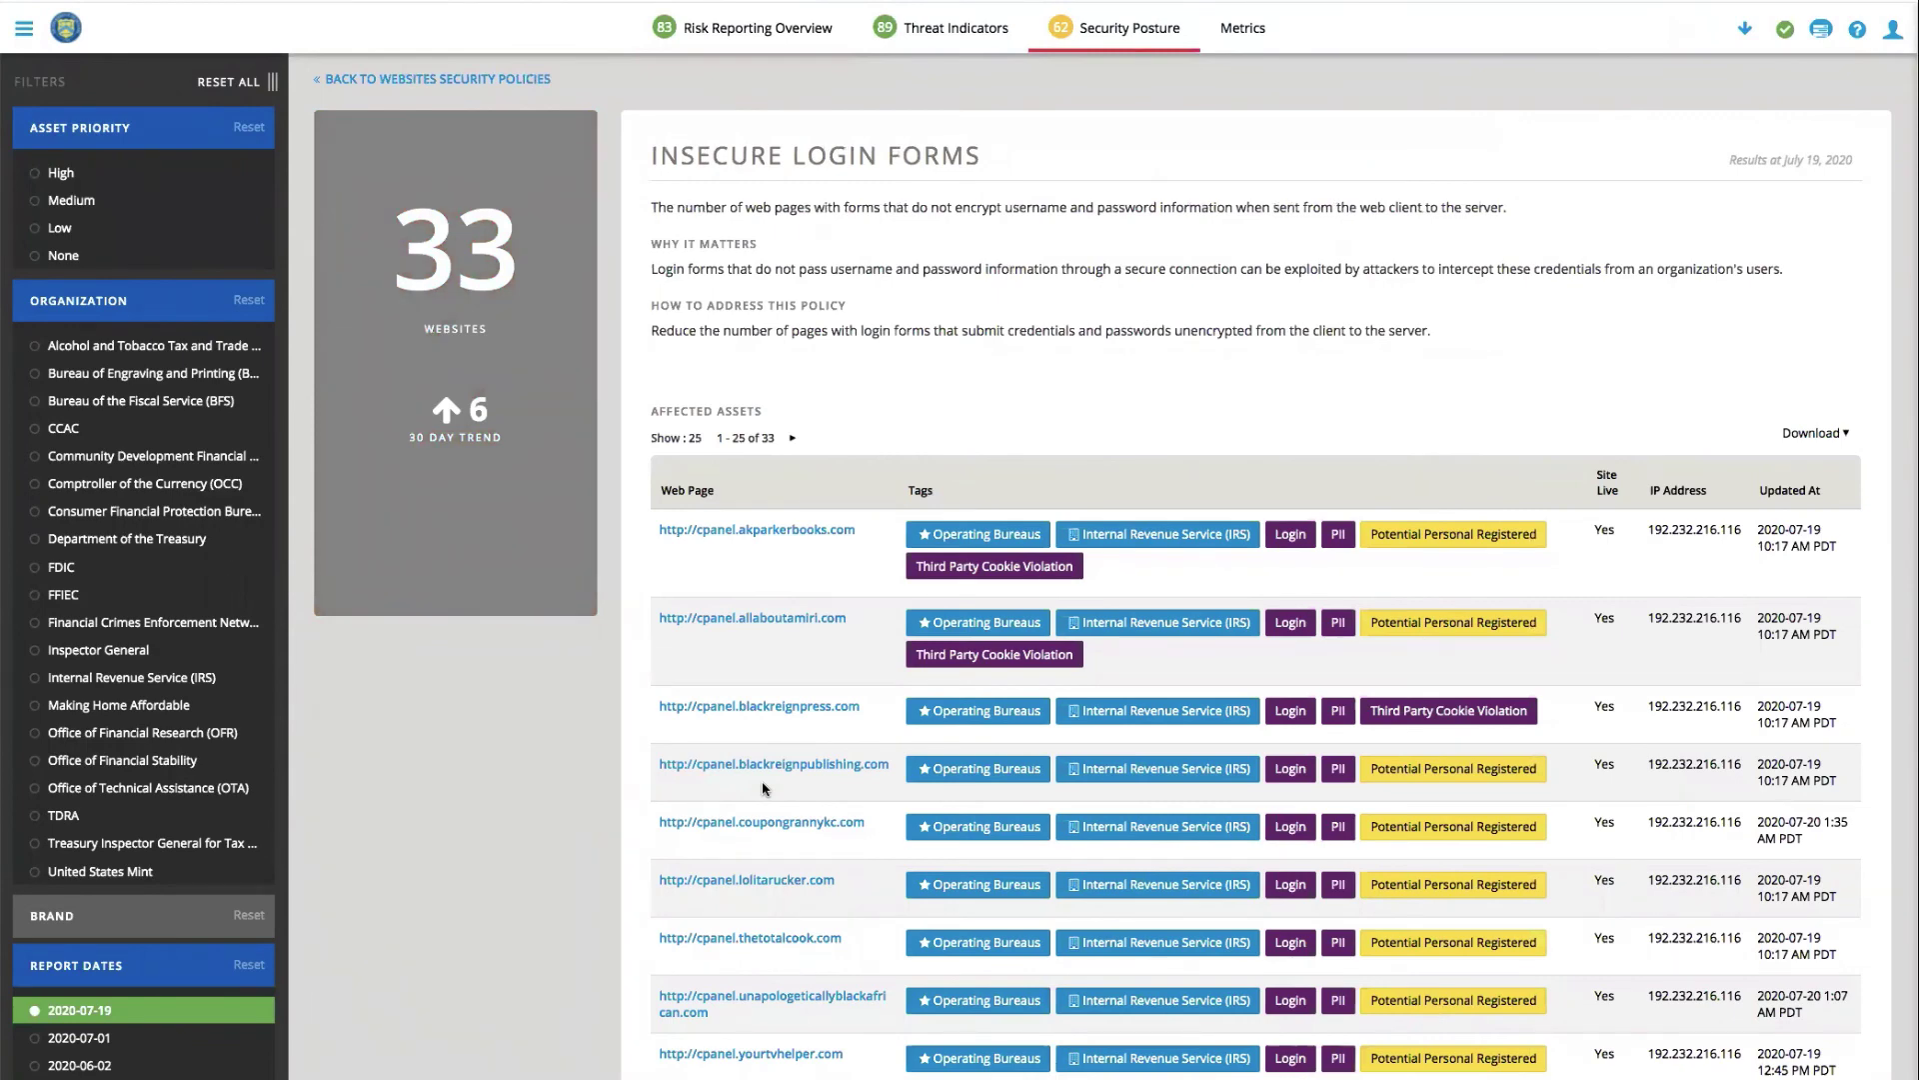
{"action": "scroll", "coordinate": [749, 662], "scroll_direction": "down", "scroll_amount": 3}
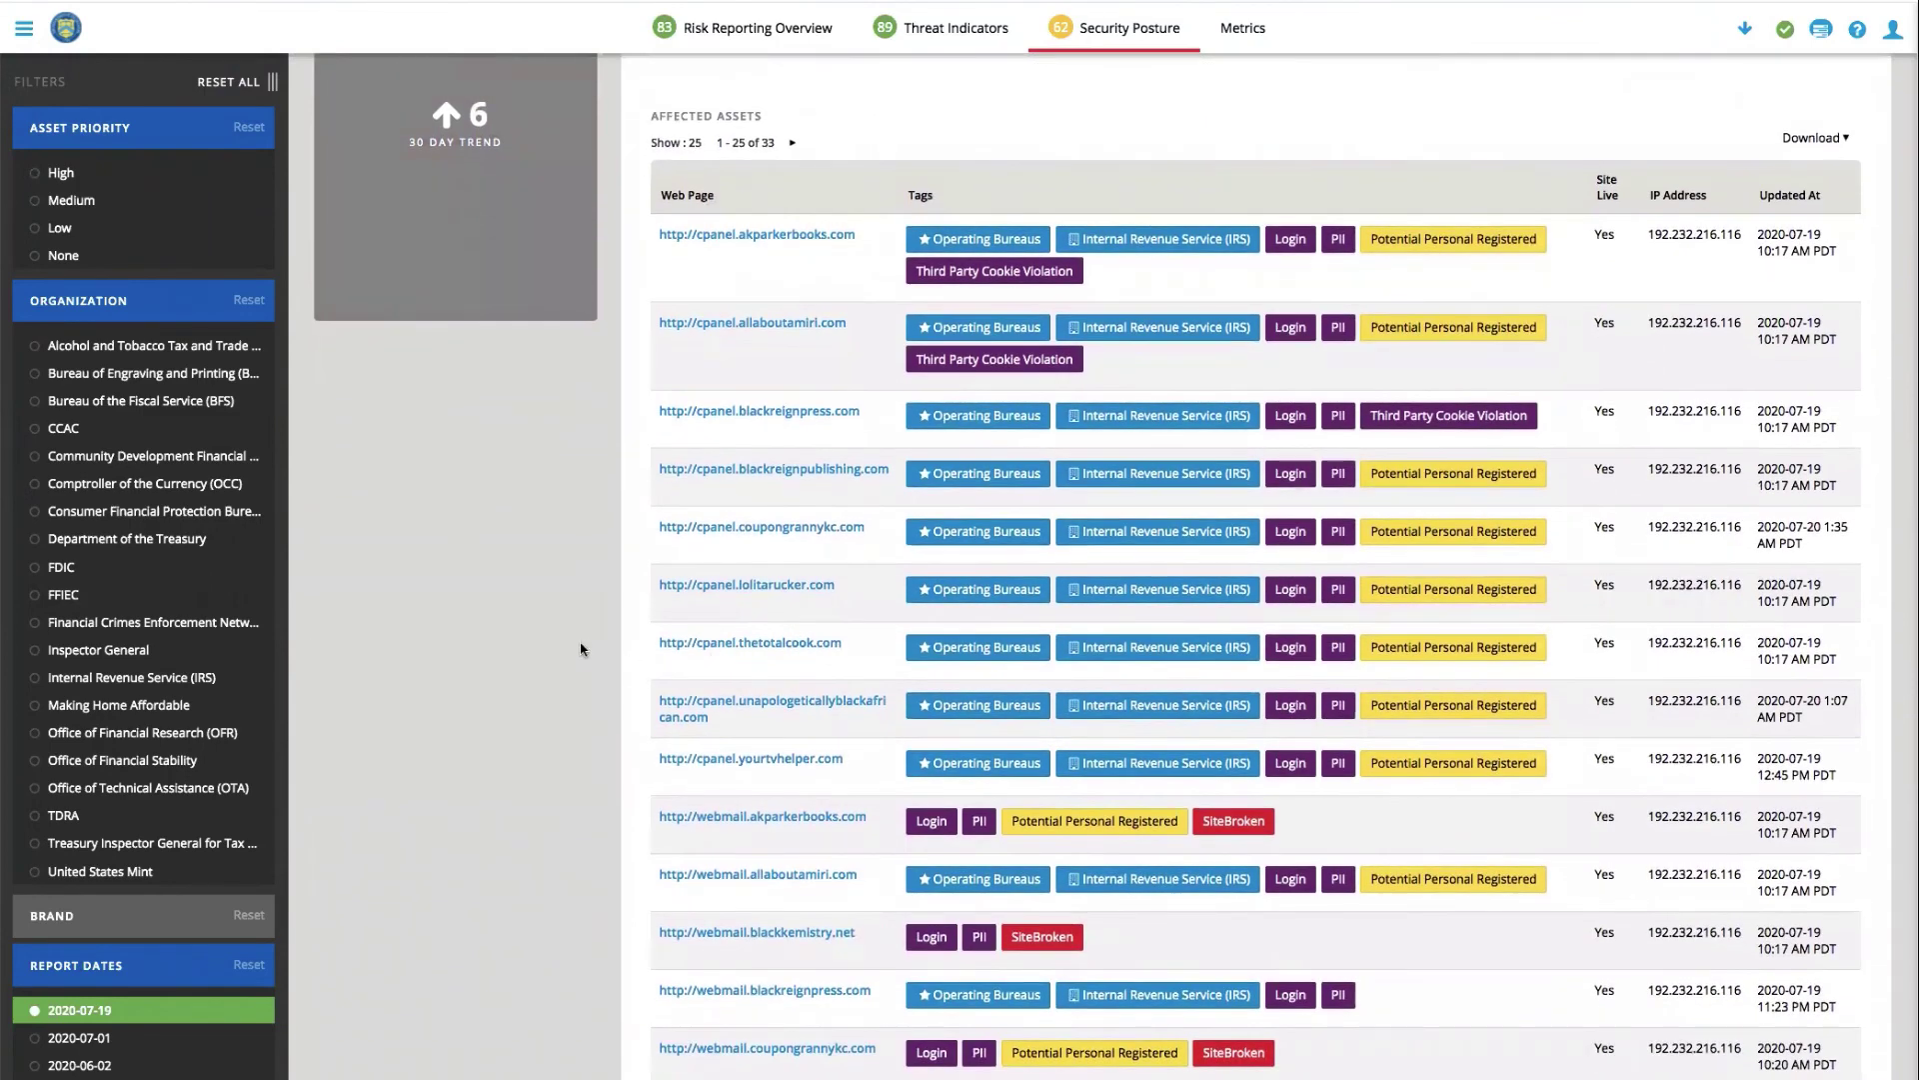
{"action": "scroll", "coordinate": [581, 650], "scroll_direction": "up", "scroll_amount": 3}
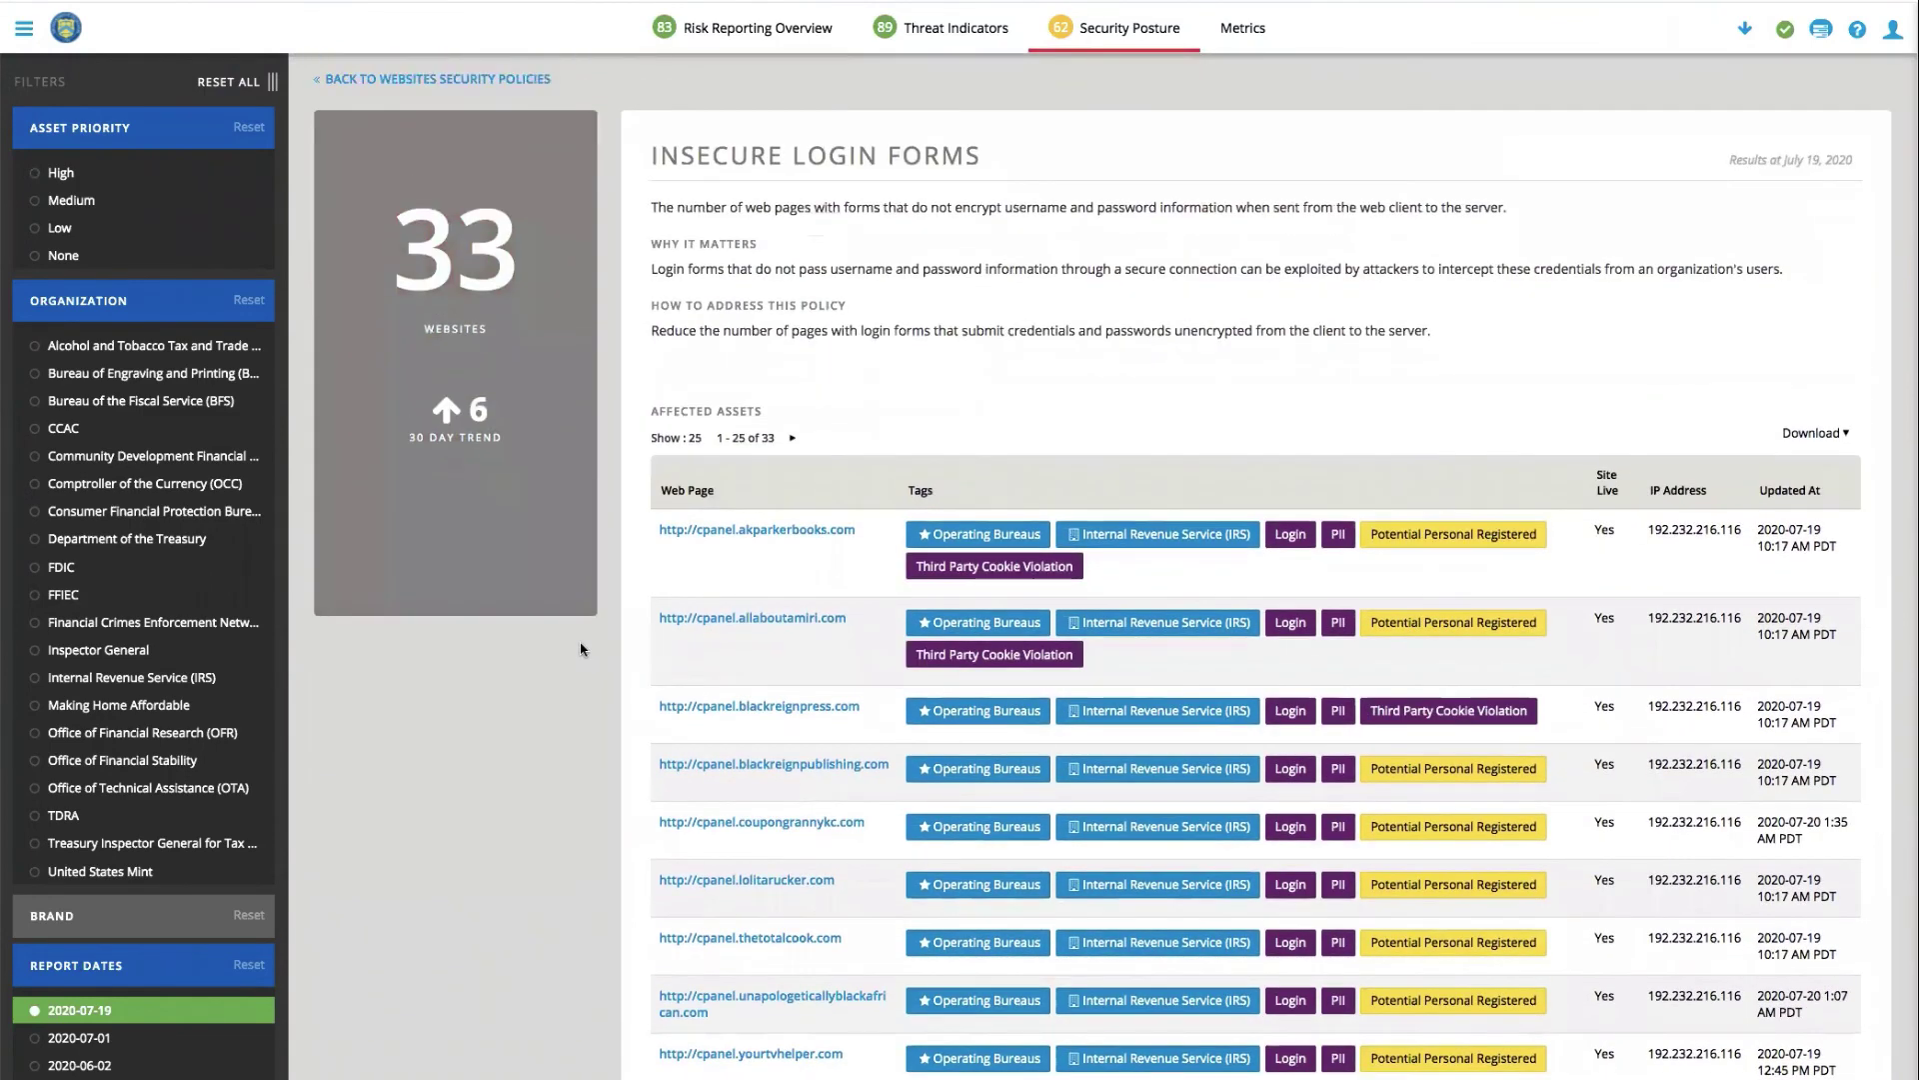